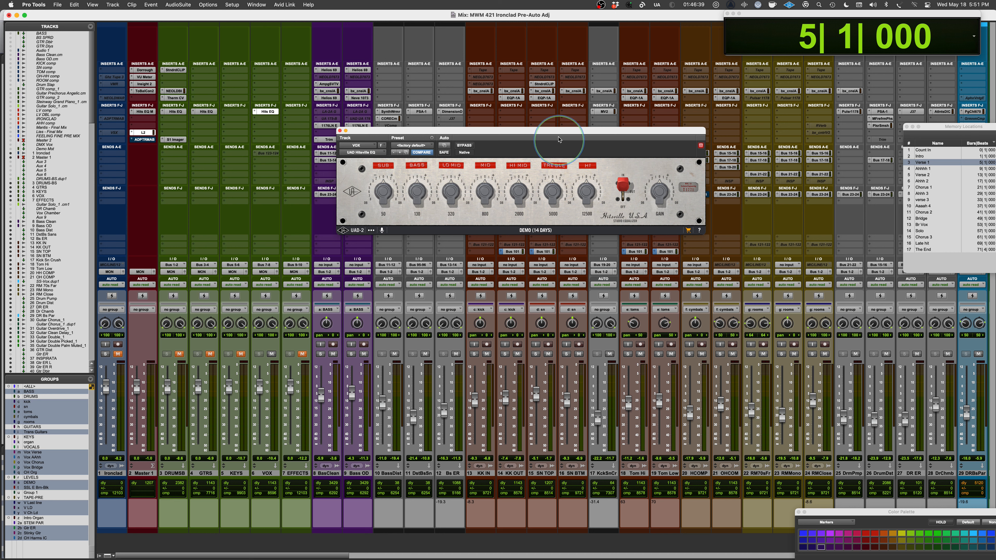
# Open the Hitsville mastering EQ on Master 1 and place its window below the VOX studio EQ.
pyautogui.moveTo(552, 132); pyautogui.dragTo(540, 86)
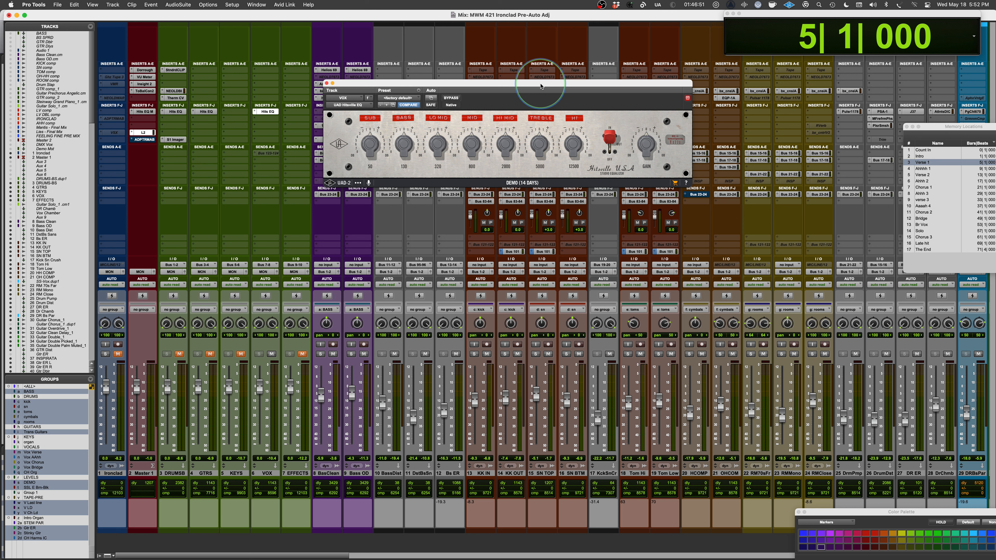
pyautogui.click(137, 112)
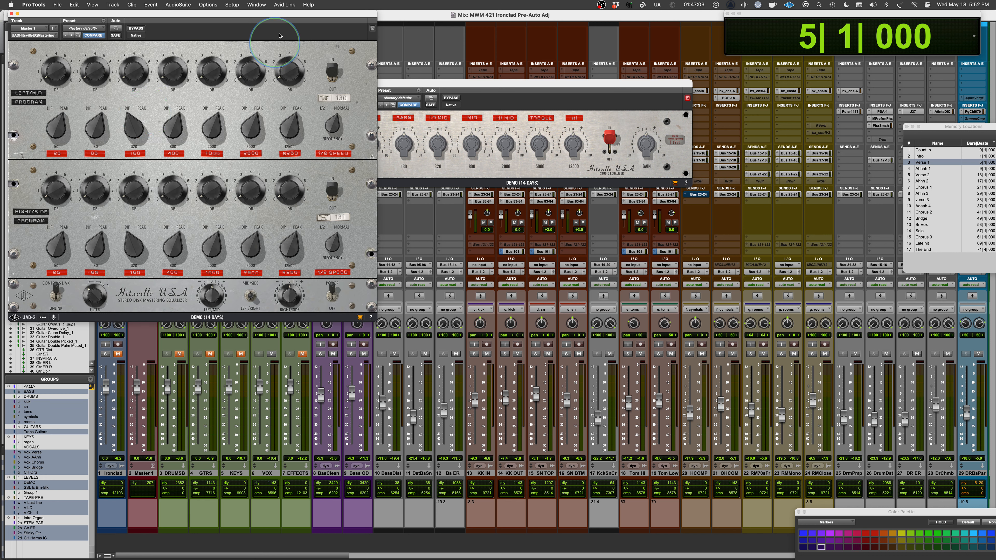
pyautogui.moveTo(286, 13); pyautogui.dragTo(594, 194)
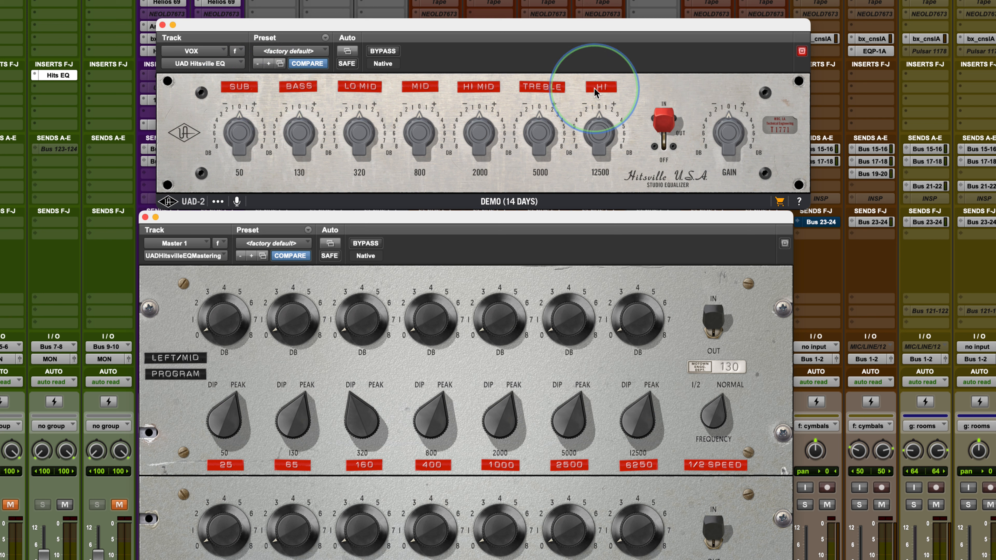
# Hide and restore the VOX studio EQ's band labels, and try a cut on the Mid 800 band before resetting it.
pyautogui.click(780, 126)
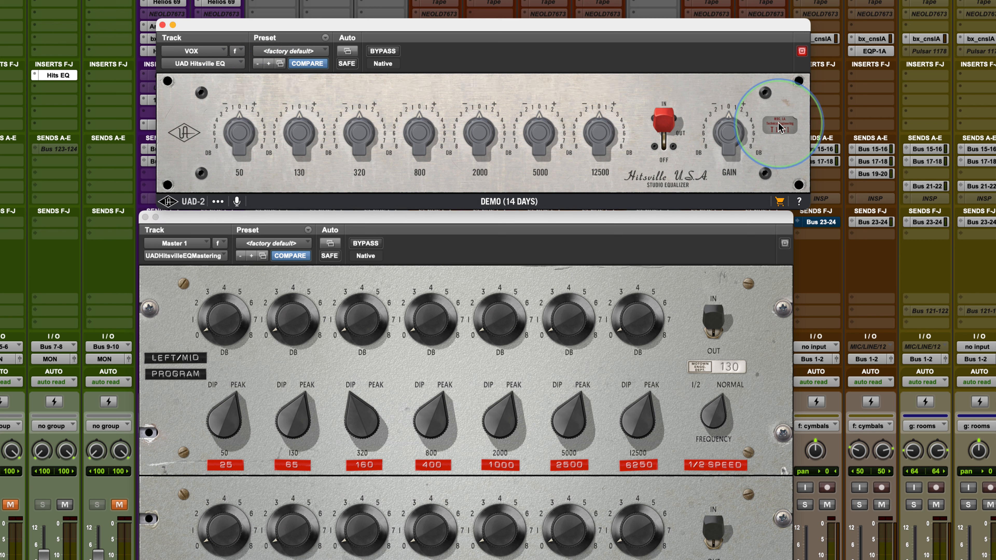
pyautogui.click(780, 126)
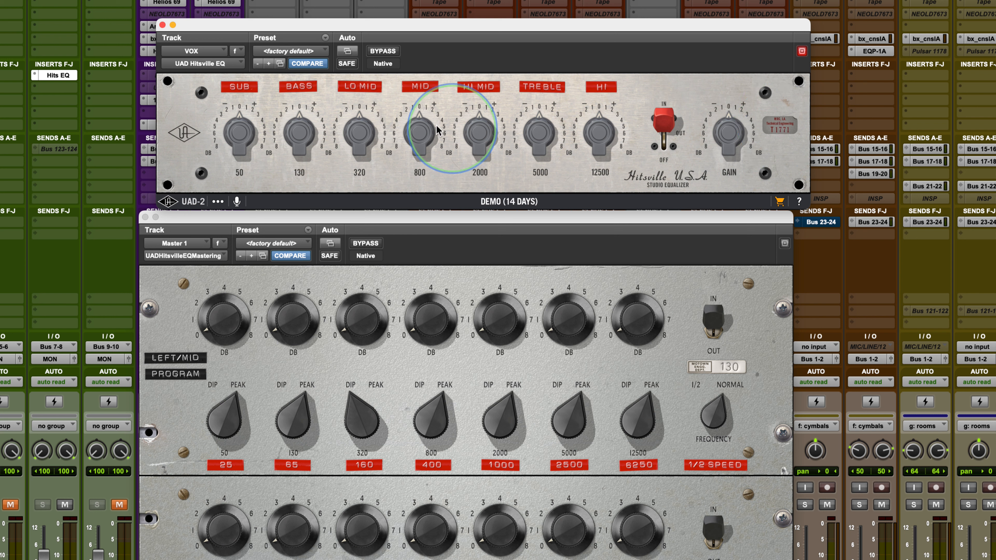
pyautogui.moveTo(437, 130); pyautogui.dragTo(432, 149)
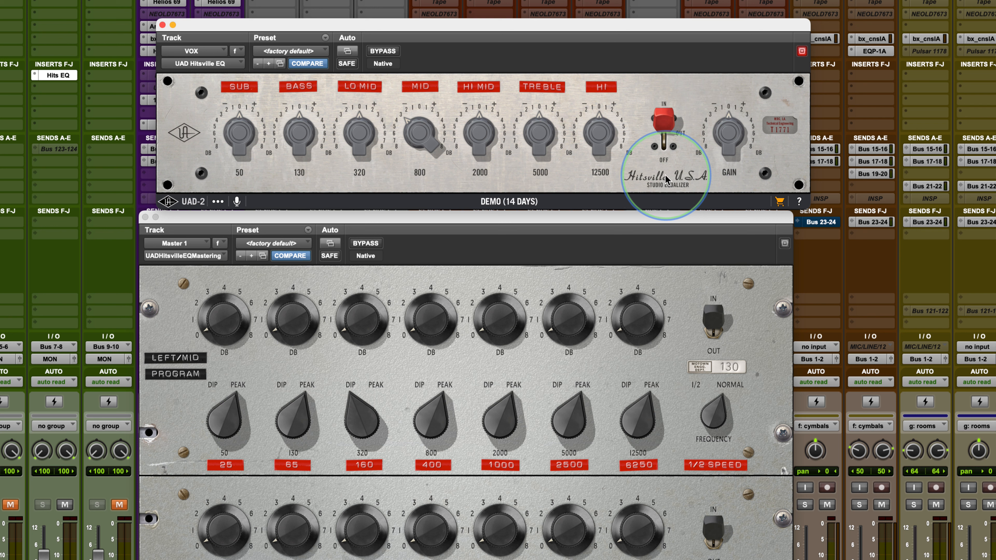
pyautogui.keyDown('alt'); pyautogui.click(420, 136); pyautogui.keyUp('alt')
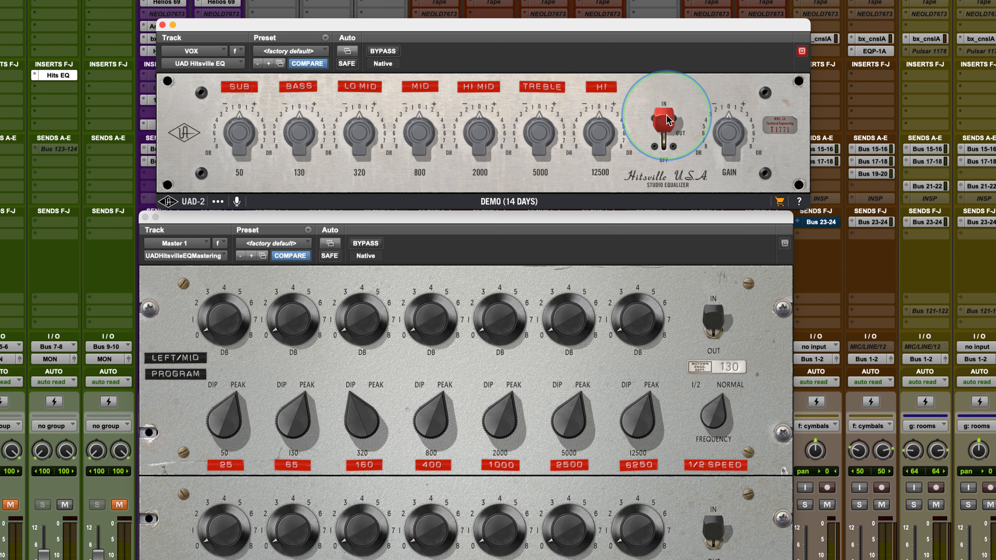
# Switch the VOX studio EQ between Out and In, finishing at In.
pyautogui.click(659, 129)
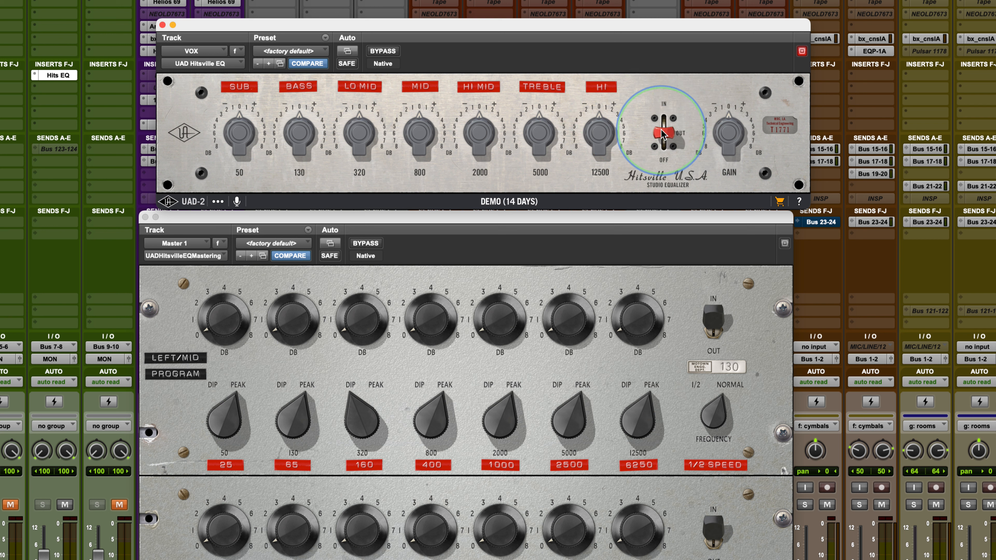
pyautogui.moveTo(661, 133); pyautogui.dragTo(663, 80)
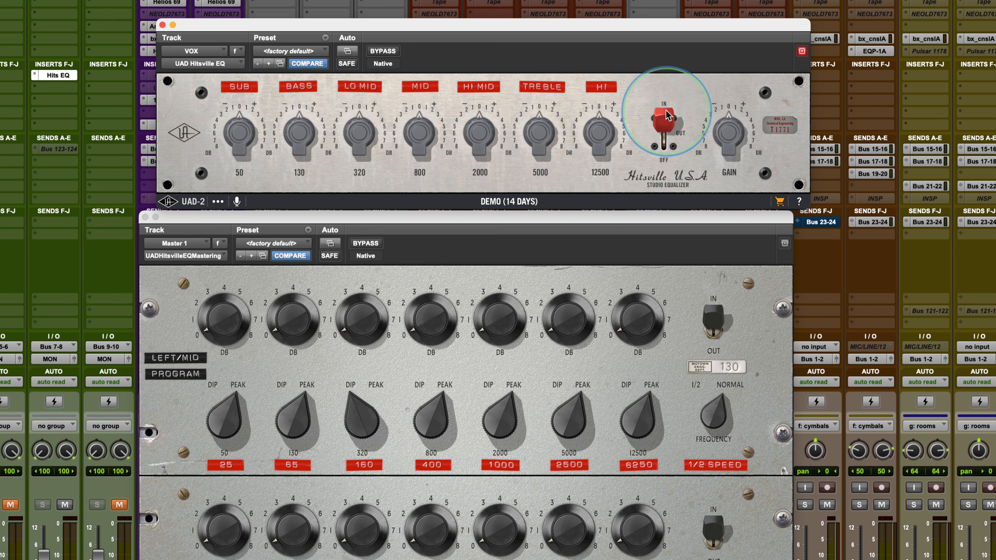
pyautogui.moveTo(666, 115); pyautogui.dragTo(663, 129)
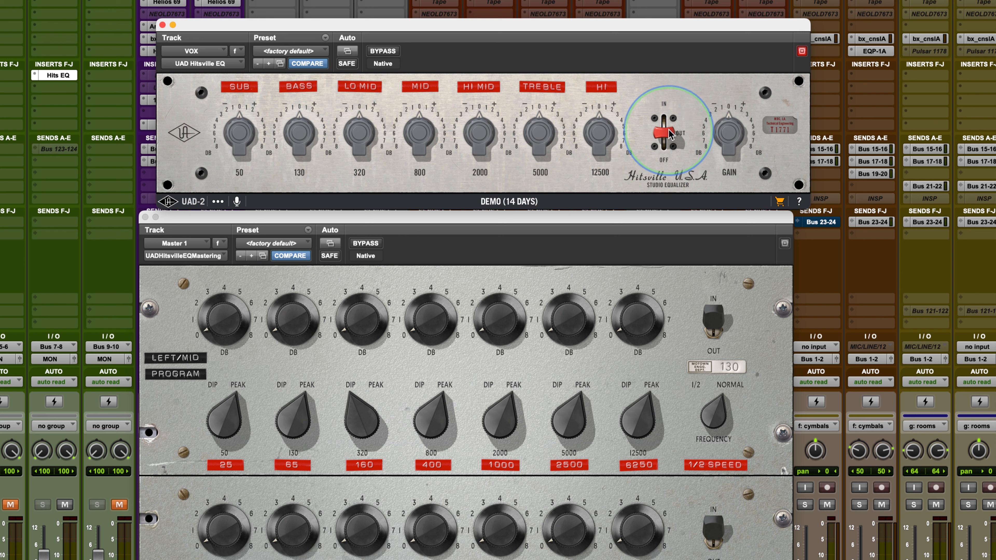
pyautogui.moveTo(669, 132)
pyautogui.mouseDown()
pyautogui.moveTo(667, 165)
pyautogui.moveTo(663, 118)
pyautogui.mouseUp()
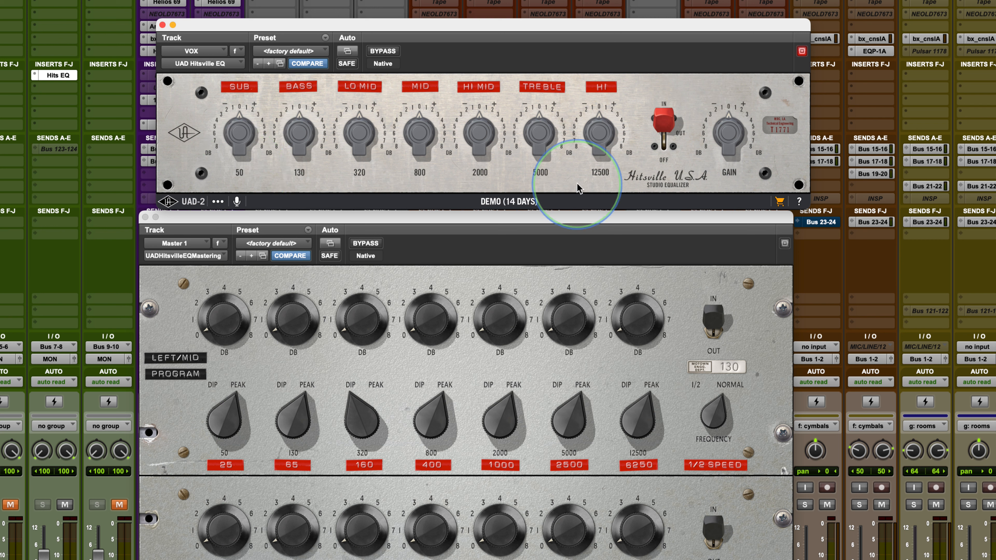
pyautogui.moveTo(235, 135)
pyautogui.mouseDown()
pyautogui.moveTo(240, 120)
pyautogui.moveTo(233, 130)
pyautogui.mouseUp()
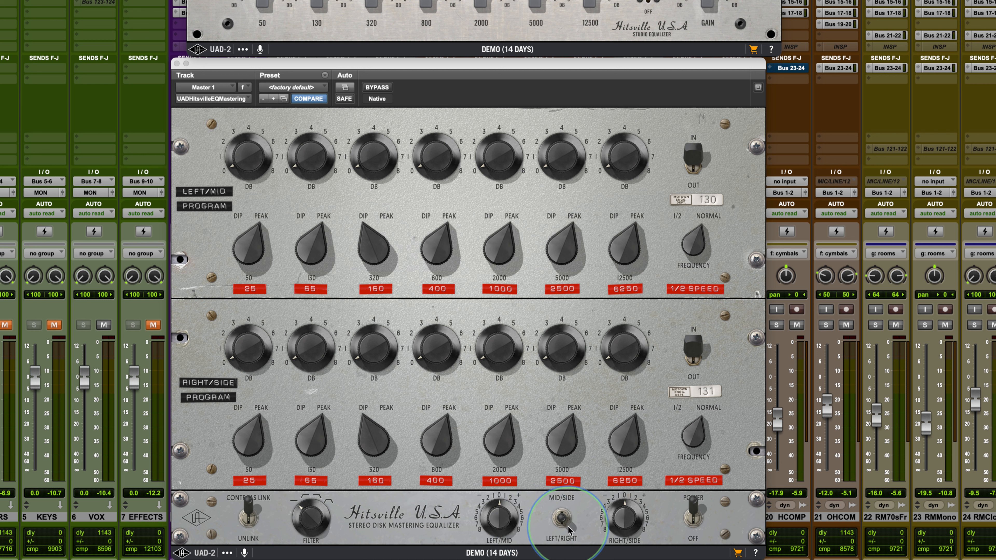
# Try the Mid/Side mode on the mastering EQ and return it to Left/Right.
pyautogui.click(566, 513)
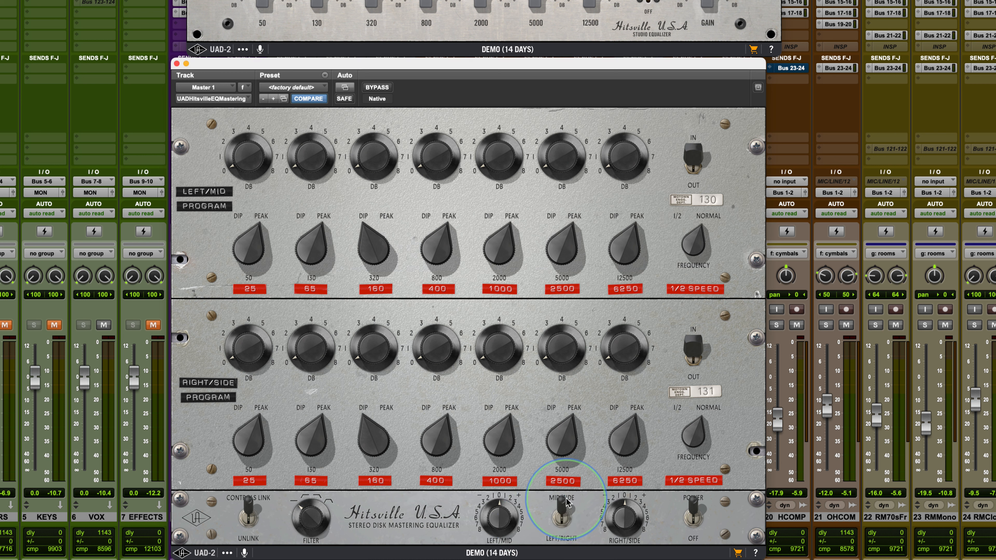
pyautogui.click(566, 512)
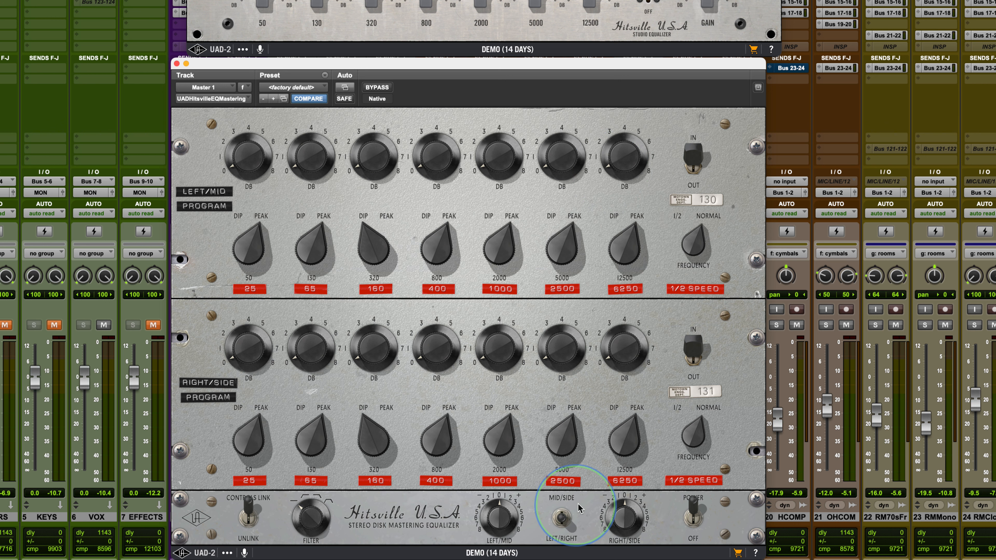
pyautogui.click(562, 517)
pyautogui.click(563, 515)
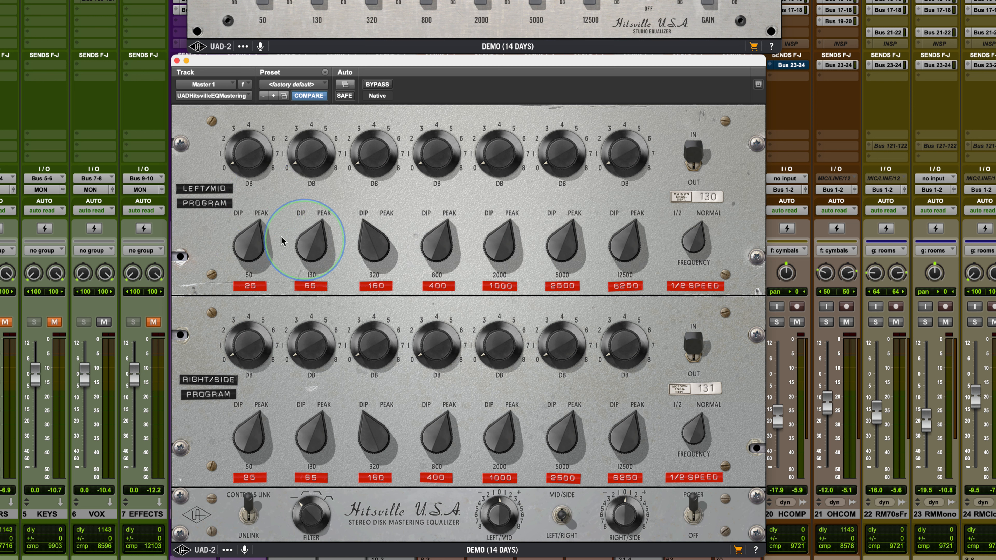
# Set the mastering EQ's 50 Hz band to Dip, and try the 1/2 frequency setting before returning to Normal.
pyautogui.moveTo(251, 236); pyautogui.dragTo(203, 310)
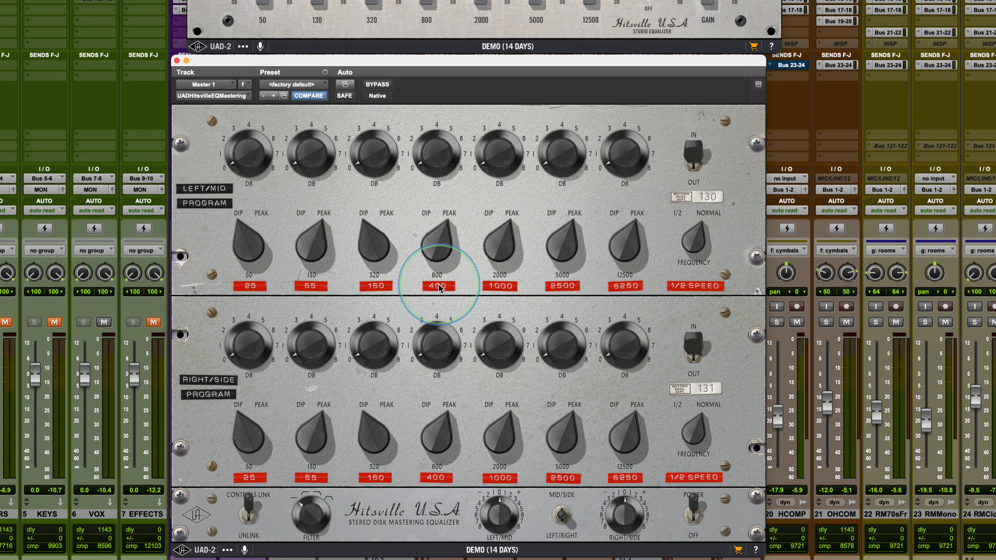
pyautogui.click(693, 238)
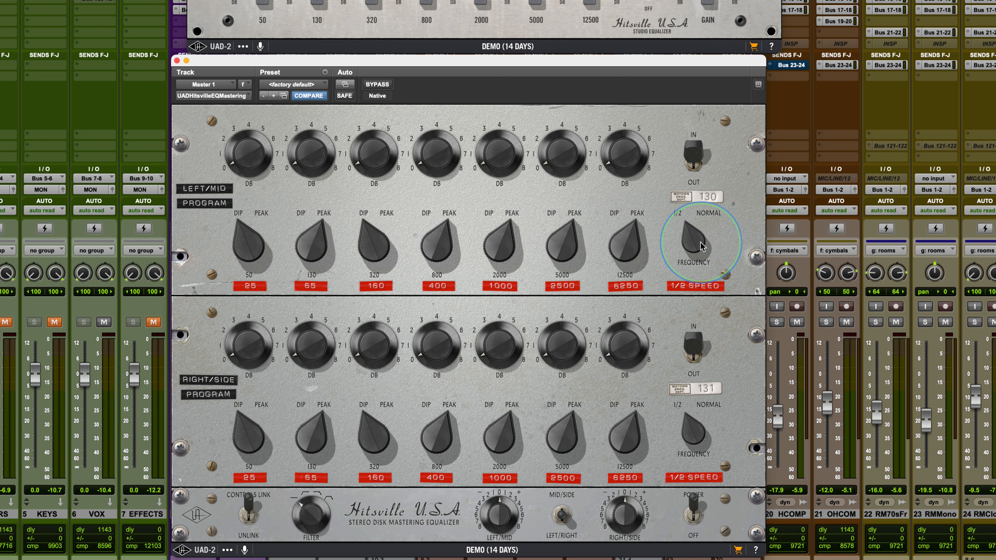
pyautogui.click(706, 235)
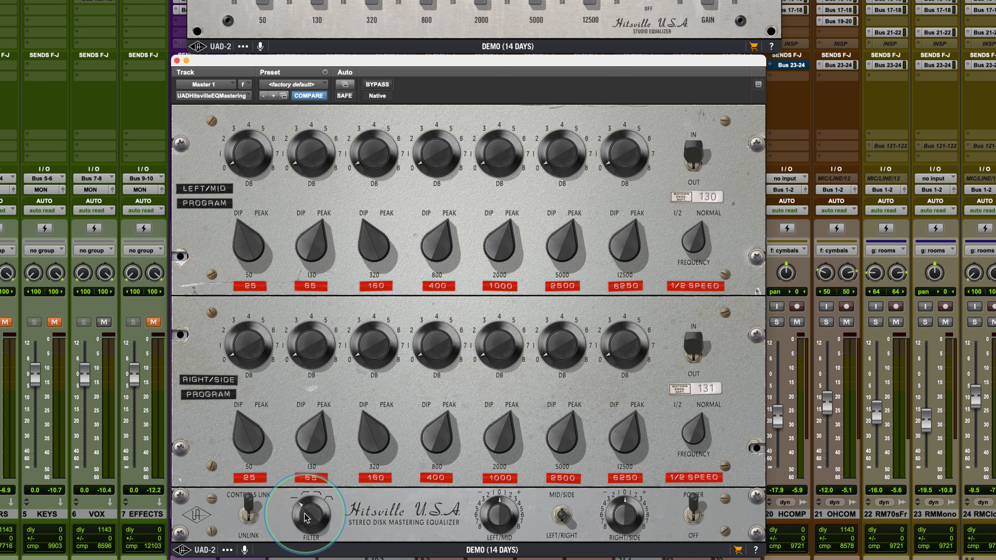
# Try the Filter settings on the mastering EQ.
pyautogui.moveTo(306, 518); pyautogui.dragTo(305, 504)
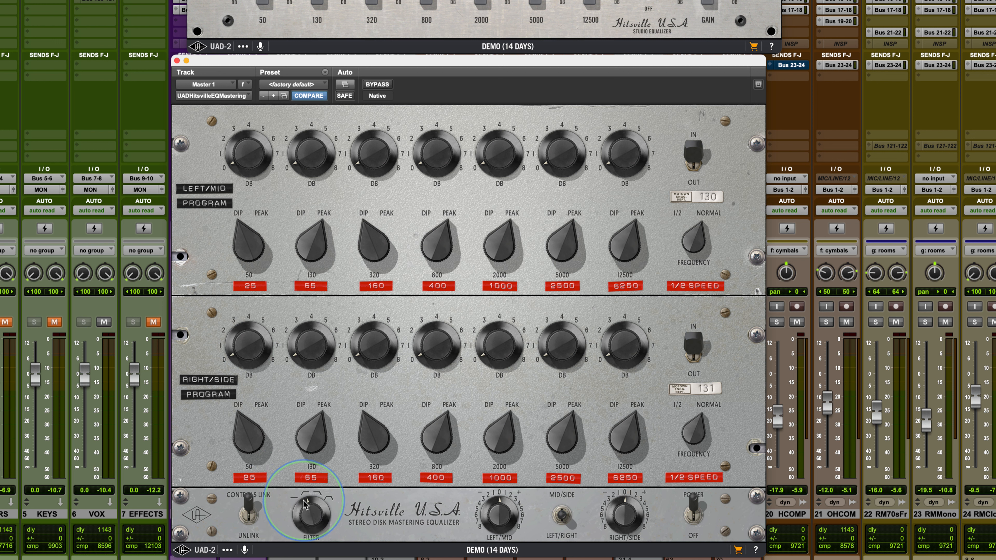
pyautogui.moveTo(310, 507); pyautogui.dragTo(311, 492)
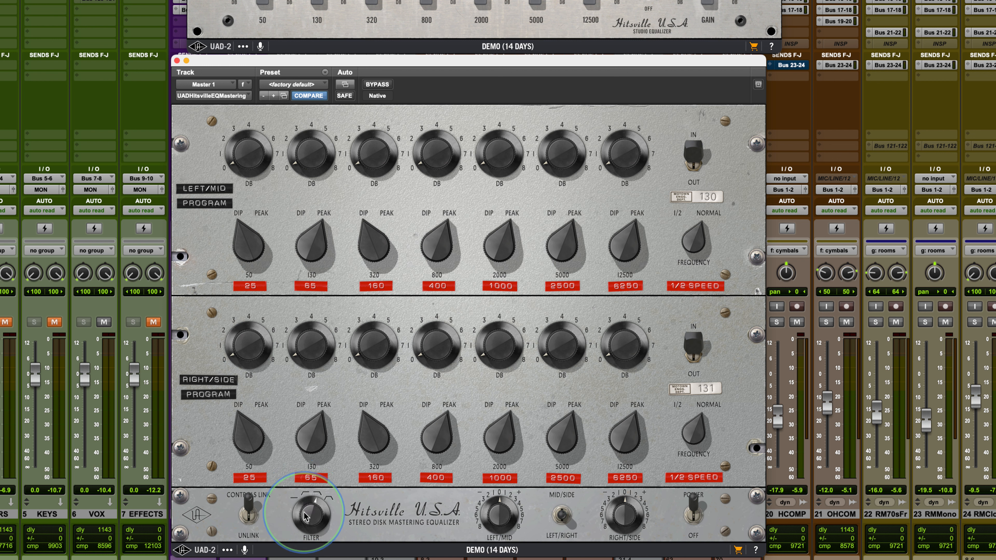
pyautogui.moveTo(306, 517); pyautogui.dragTo(314, 477)
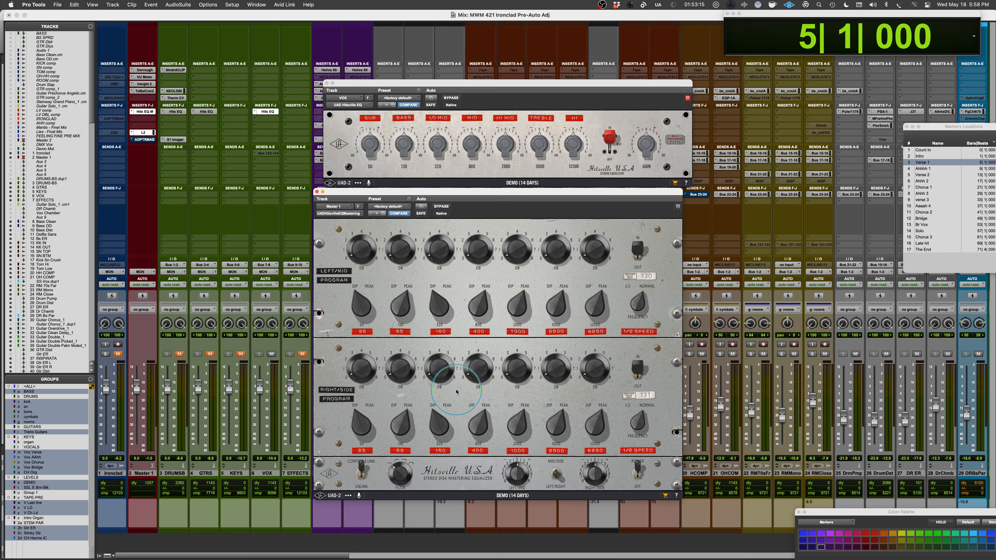
# Bypass and close the mastering EQ on Master 1, leaving the VOX studio EQ centred over the mixer.
pyautogui.click(442, 206)
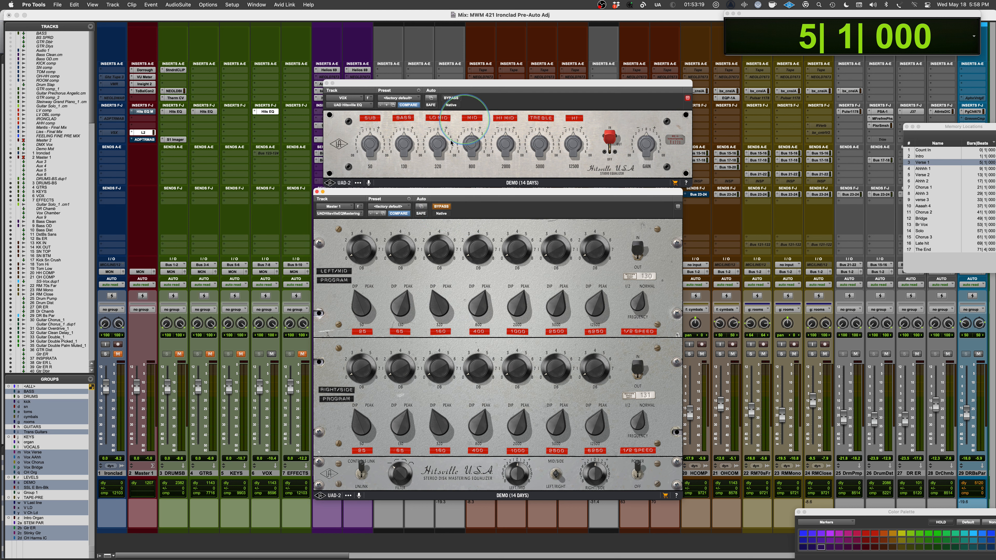
pyautogui.click(317, 192)
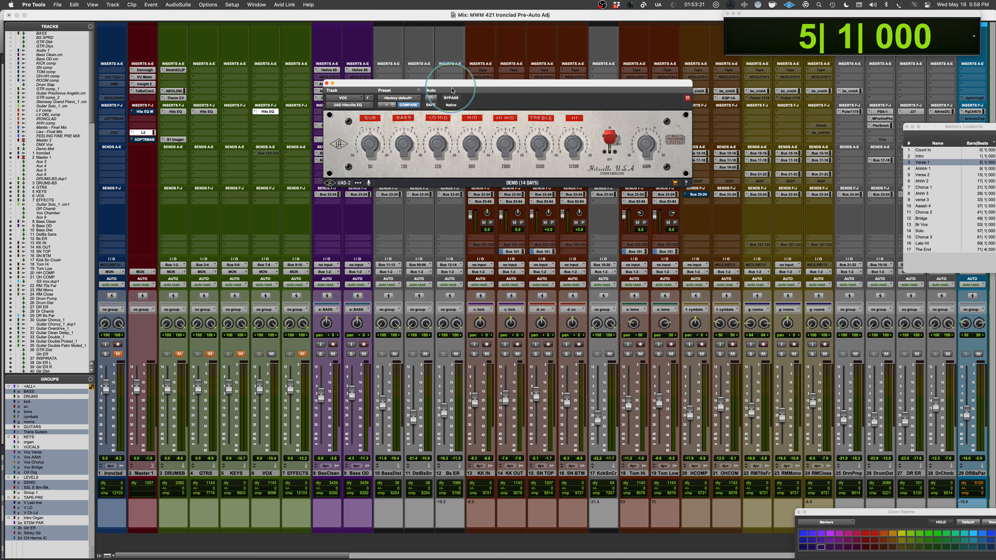
pyautogui.moveTo(464, 85); pyautogui.dragTo(494, 177)
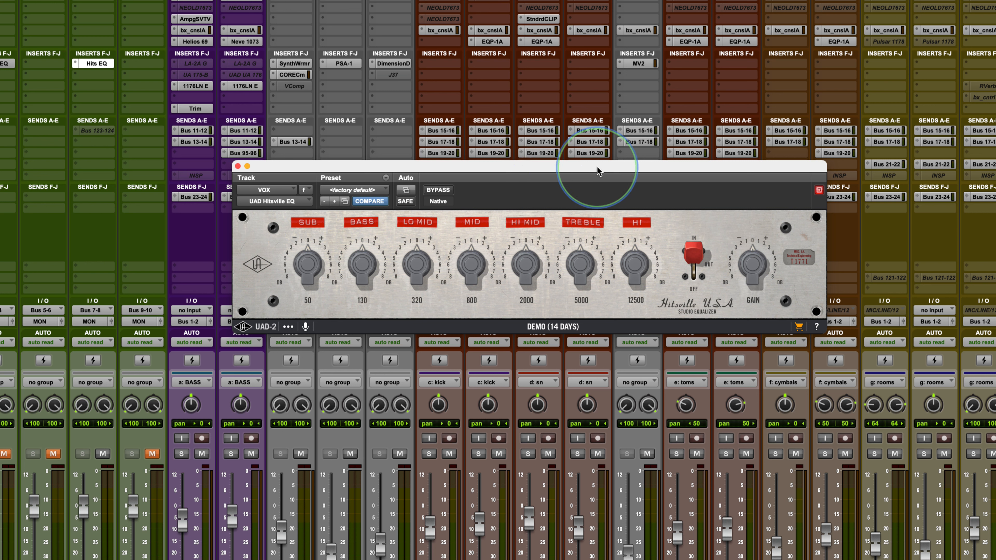
pyautogui.moveTo(596, 171); pyautogui.dragTo(581, 172)
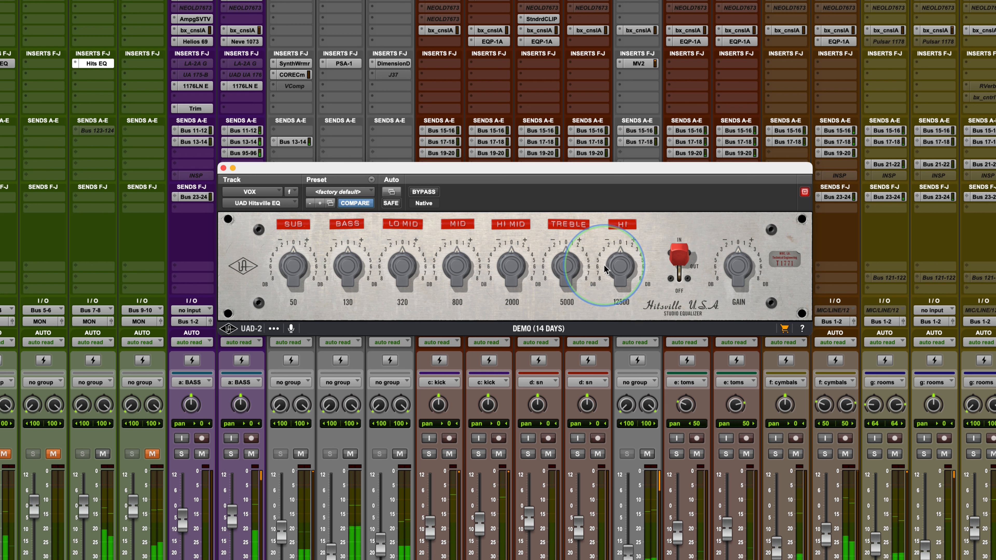
# Boost the Hi 12500 and Hi Mid 2000 bands on the VOX EQ, with the Mid 800 band reset to zero.
pyautogui.moveTo(619, 267)
pyautogui.mouseDown()
pyautogui.moveTo(621, 231)
pyautogui.moveTo(616, 277)
pyautogui.mouseUp()
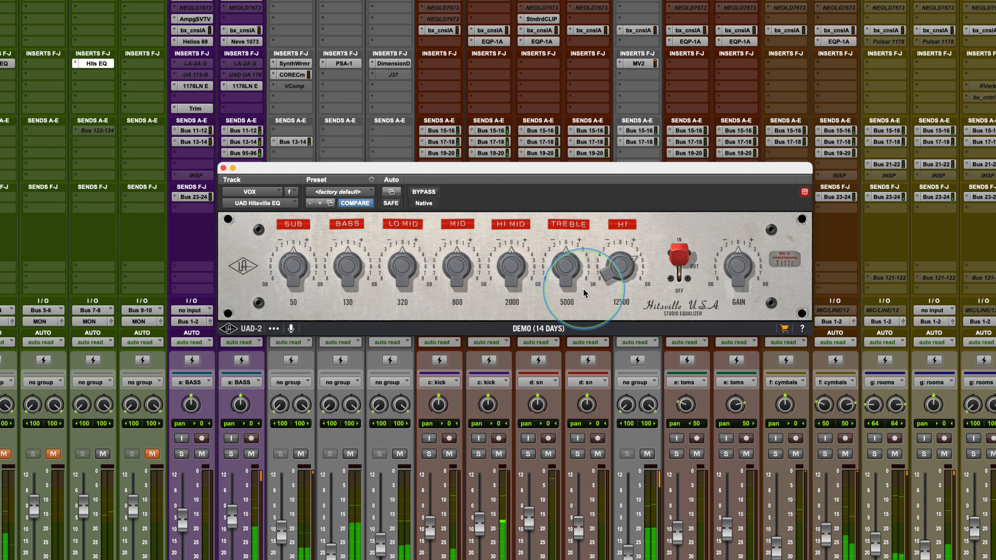
pyautogui.moveTo(512, 274); pyautogui.dragTo(461, 256)
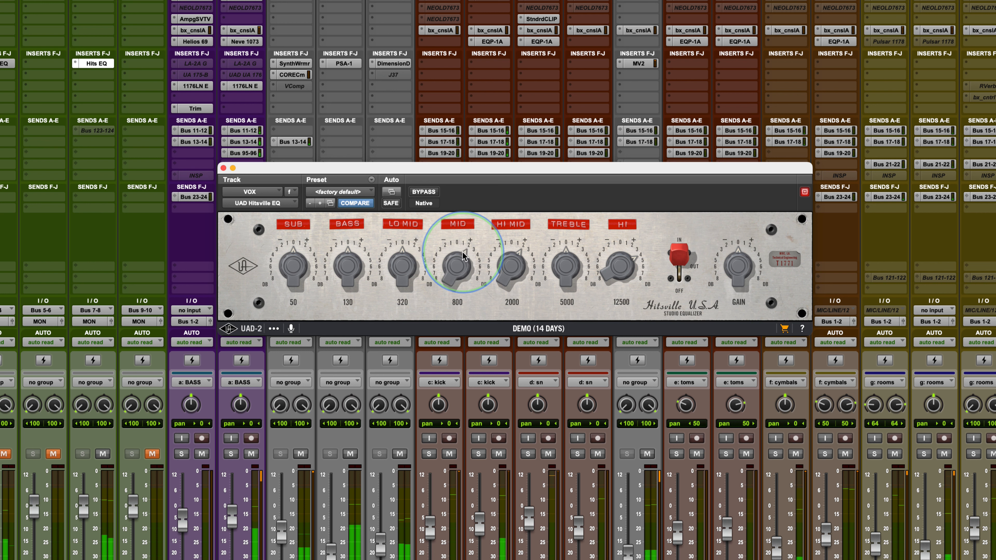
pyautogui.keyDown('alt'); pyautogui.click(456, 272); pyautogui.keyUp('alt')
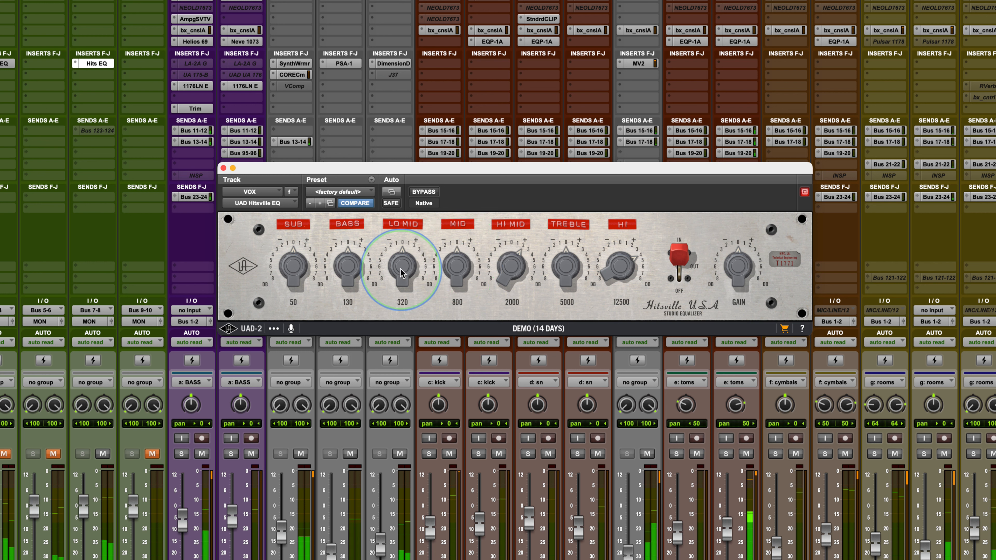
# Balance the VOX EQ by boosting Bass and slightly raising Mid, cutting Lo Mid and Sub, and easing back the Hi Mid boost.
pyautogui.moveTo(339, 271); pyautogui.dragTo(347, 258)
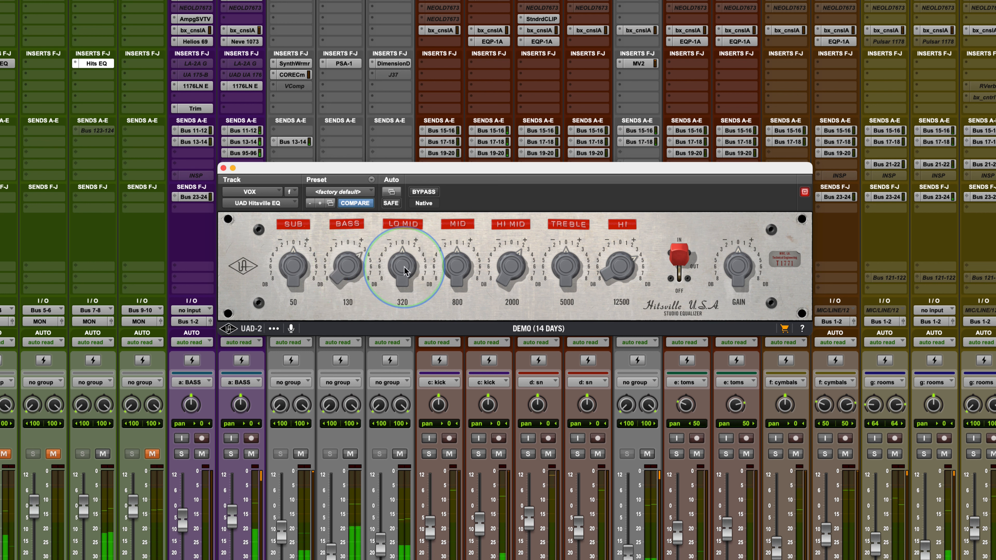
pyautogui.moveTo(404, 271); pyautogui.dragTo(451, 262)
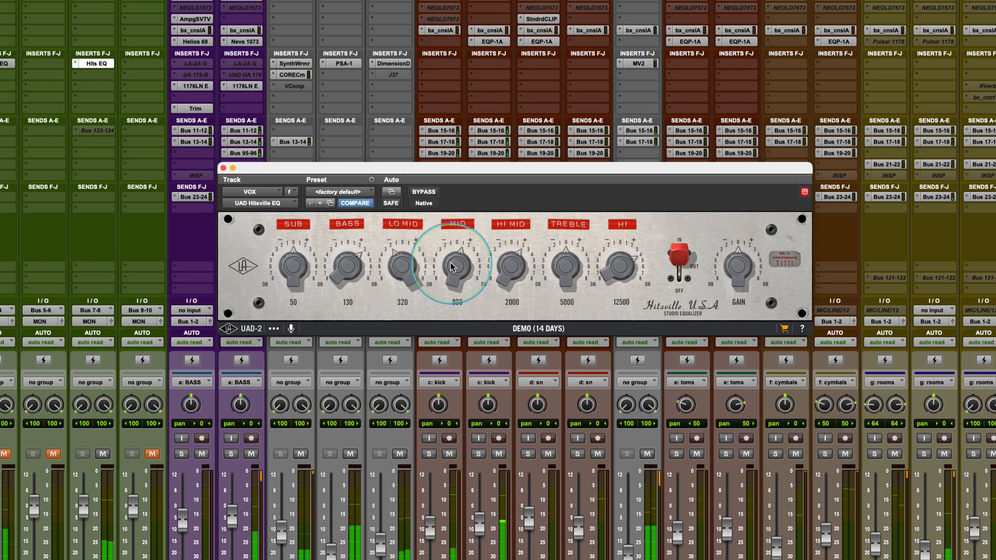
pyautogui.moveTo(515, 266); pyautogui.dragTo(509, 270)
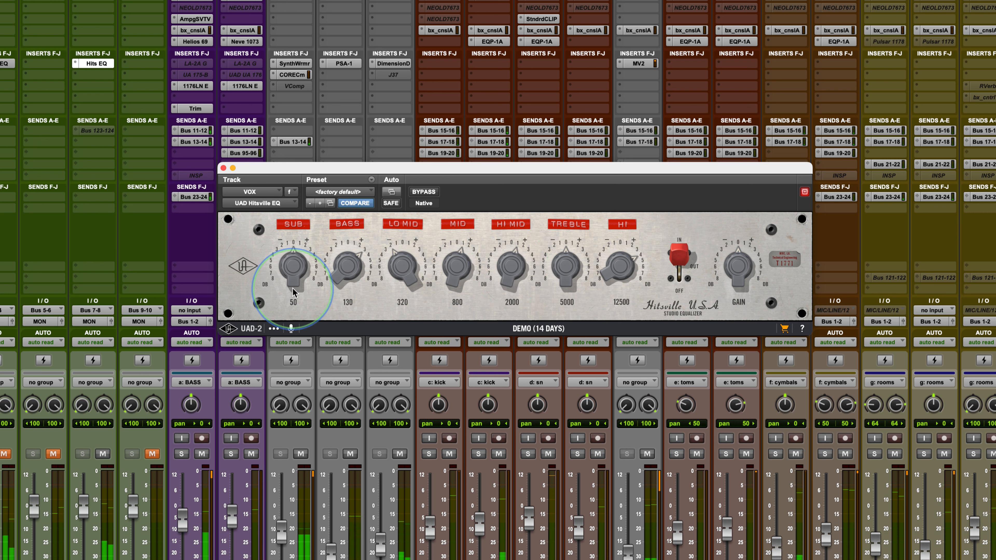
pyautogui.moveTo(286, 259); pyautogui.dragTo(280, 290)
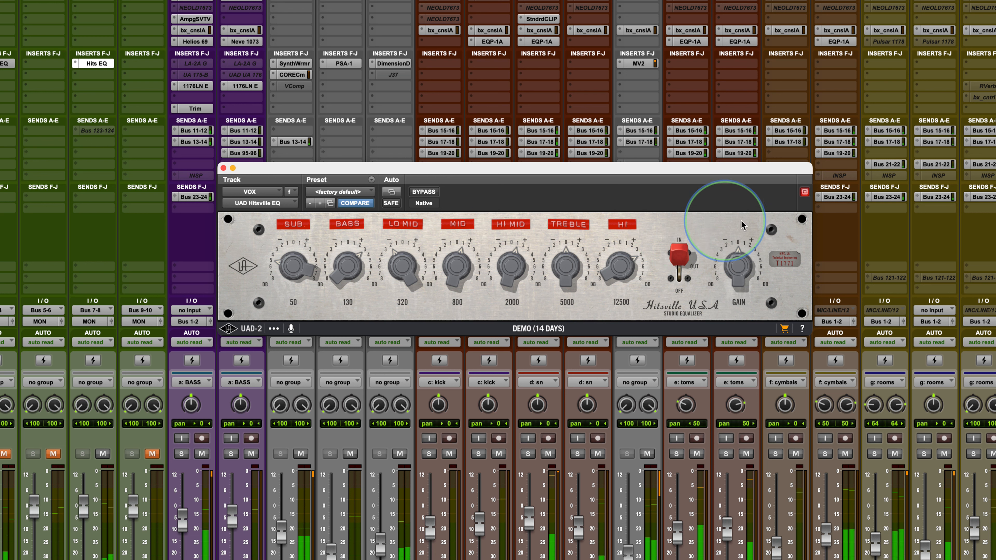
# Trim the VOX EQ's output Gain and ease back its Hi 12500 boost slightly, comparing the result against bypass.
pyautogui.click(427, 191)
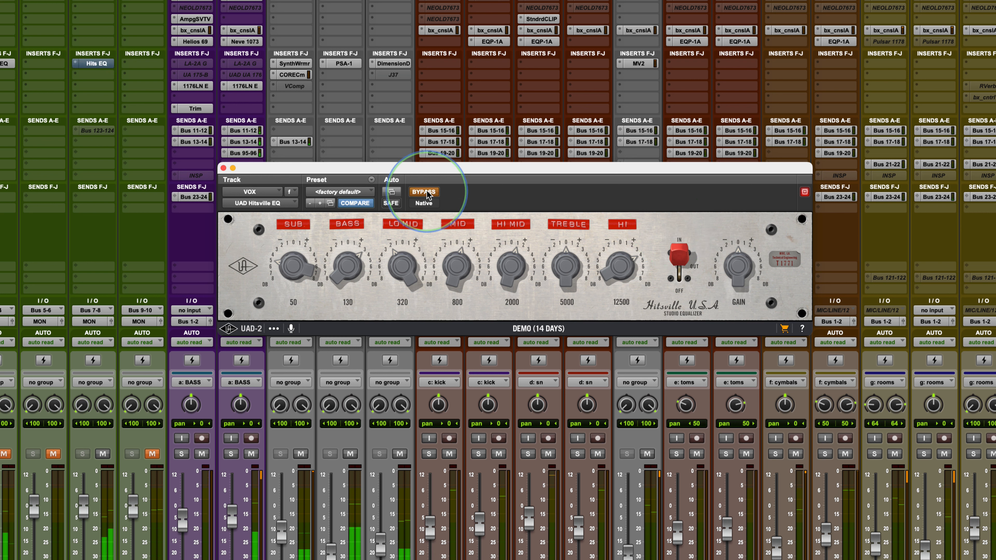
pyautogui.click(426, 191)
pyautogui.moveTo(742, 256); pyautogui.dragTo(735, 261)
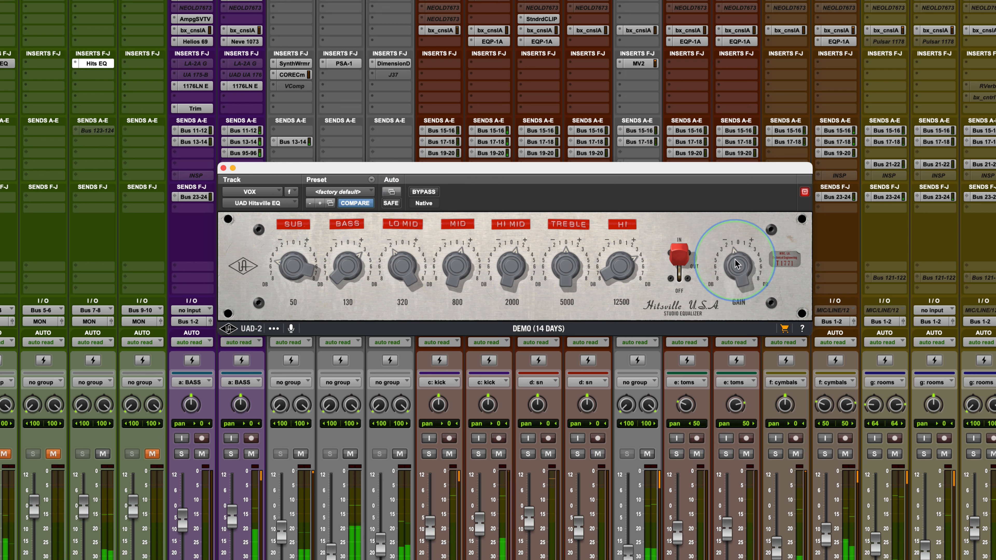
pyautogui.click(426, 192)
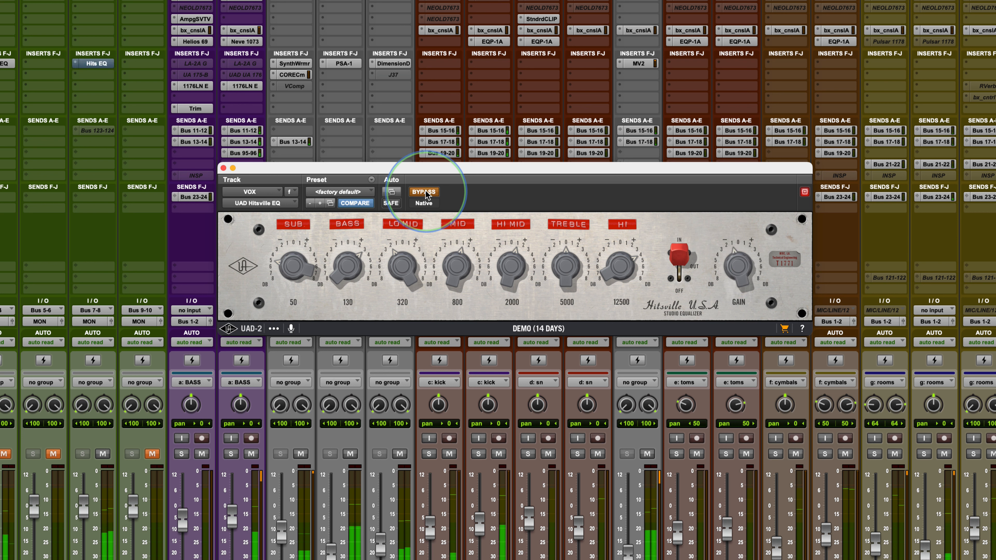
pyautogui.click(426, 193)
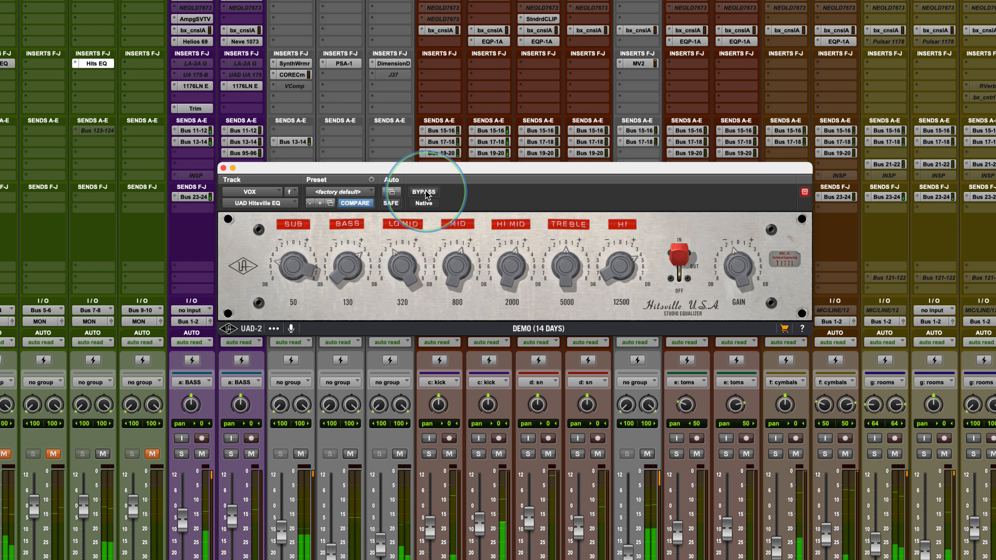
pyautogui.moveTo(614, 261); pyautogui.dragTo(611, 268)
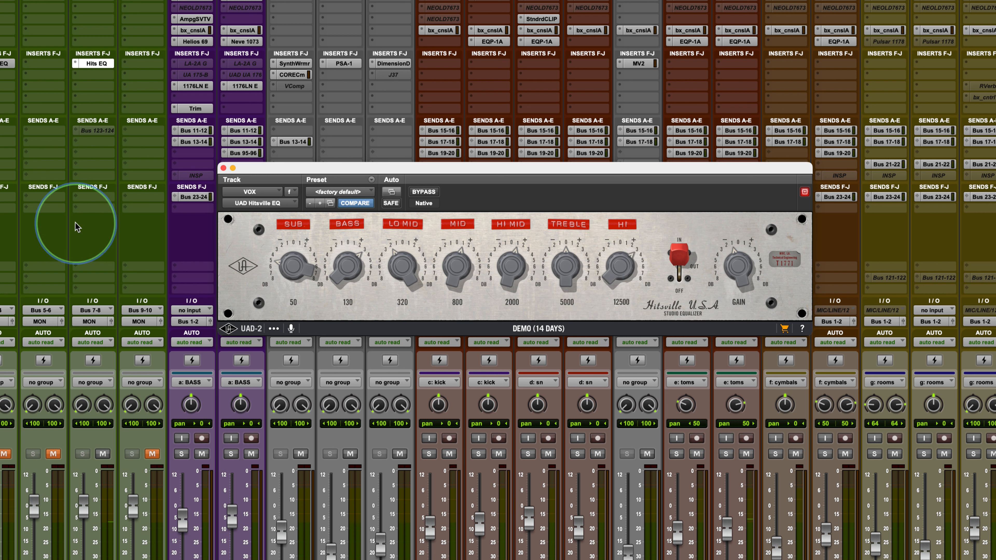
# Play the mix and compare the vocals with the VOX EQ bypassed and active.
pyautogui.press('space')
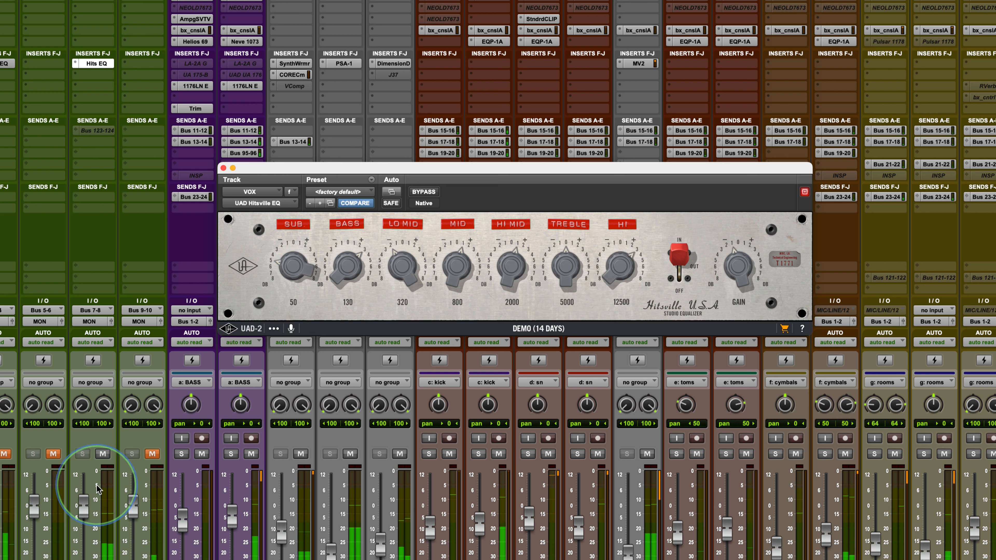
pyautogui.click(423, 192)
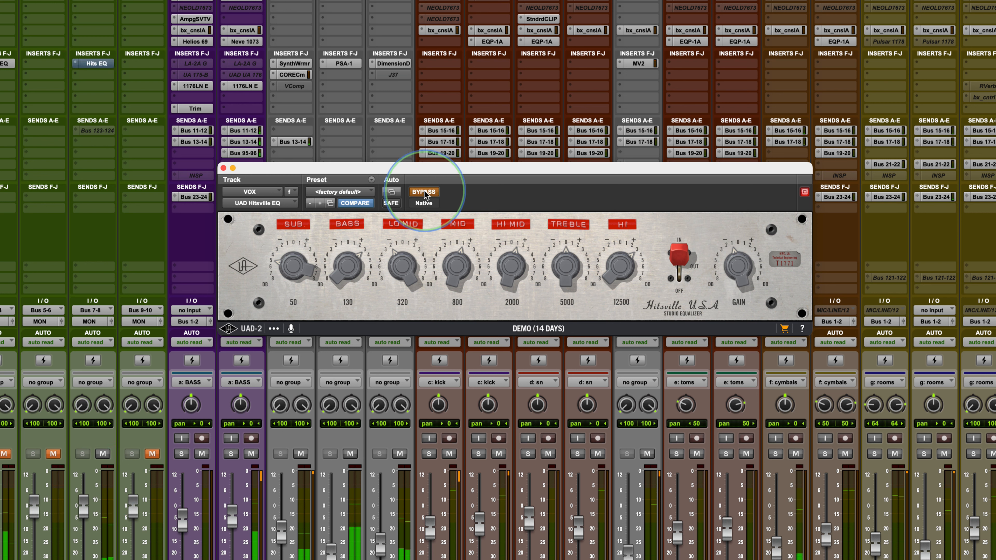
pyautogui.click(424, 192)
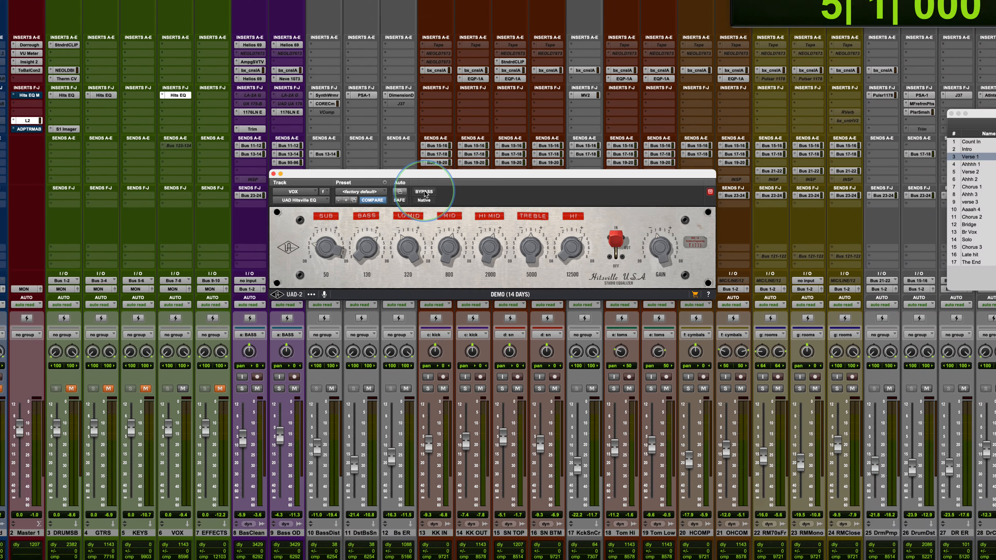
# Open the Hitsville studio EQ on the GTRS track, with GTRS unmuted and VOX muted.
pyautogui.click(102, 95)
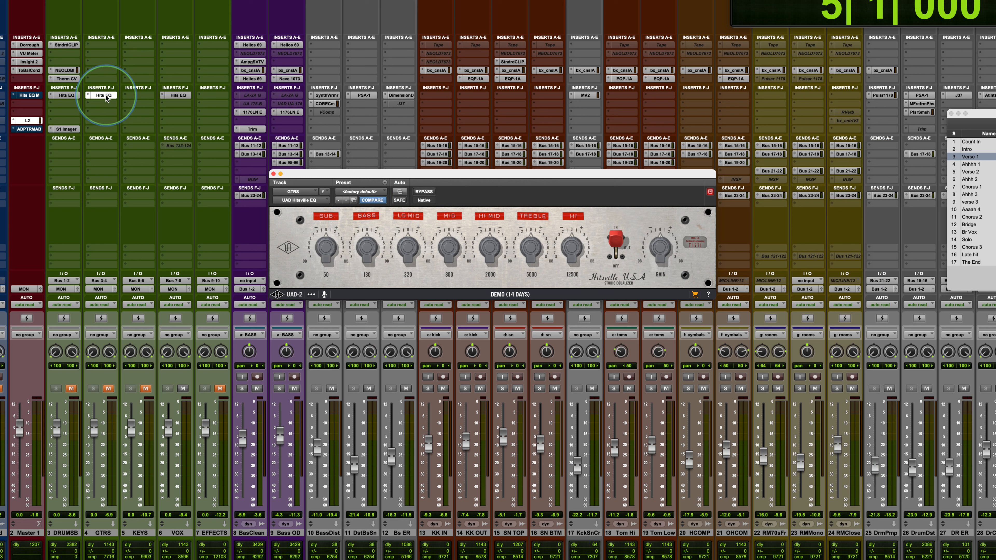
pyautogui.click(108, 388)
pyautogui.click(185, 390)
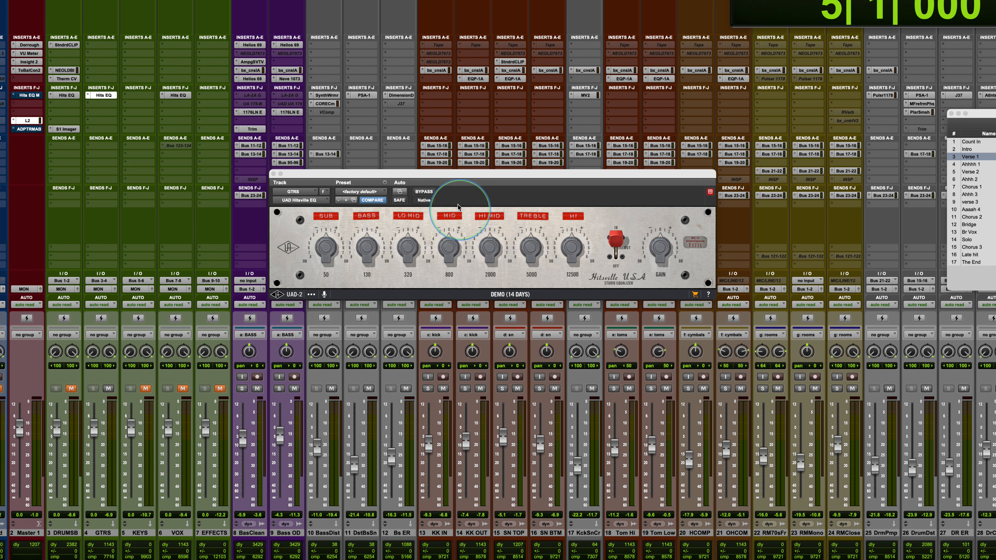
pyautogui.moveTo(466, 177); pyautogui.dragTo(463, 182)
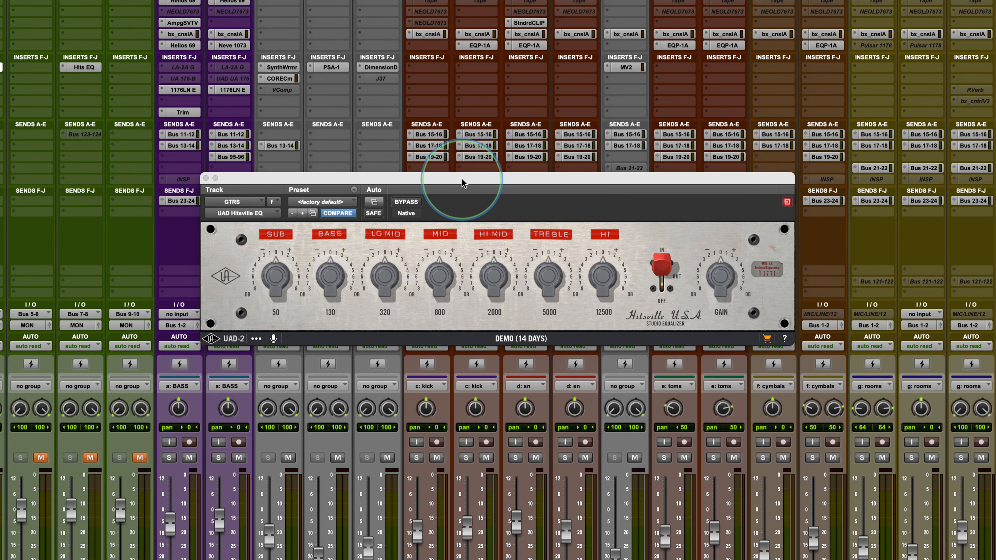
# Boost Bass 130, Mid 800 and Treble 5000 on the GTRS EQ during playback, lowering its output Gain slightly.
pyautogui.press('space')
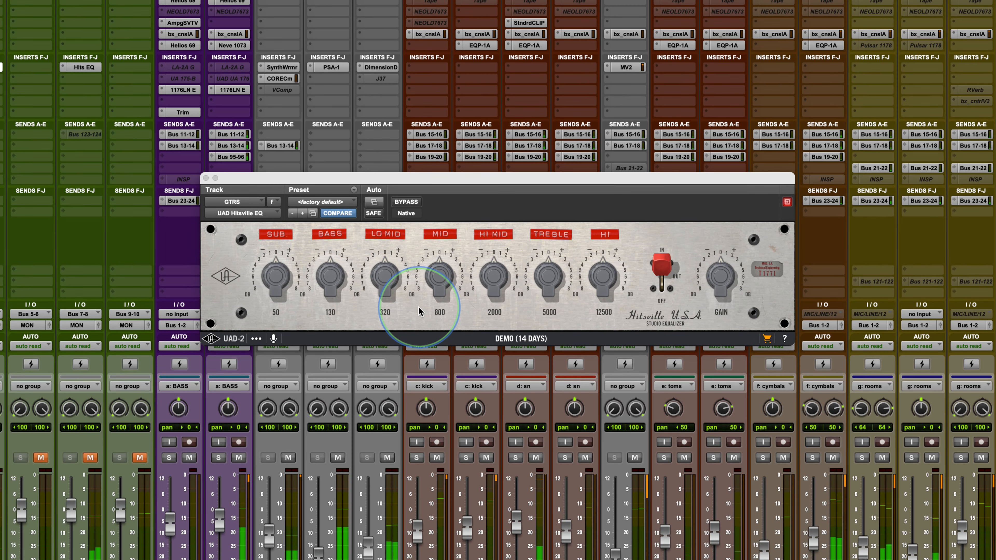
pyautogui.moveTo(332, 280); pyautogui.dragTo(328, 251)
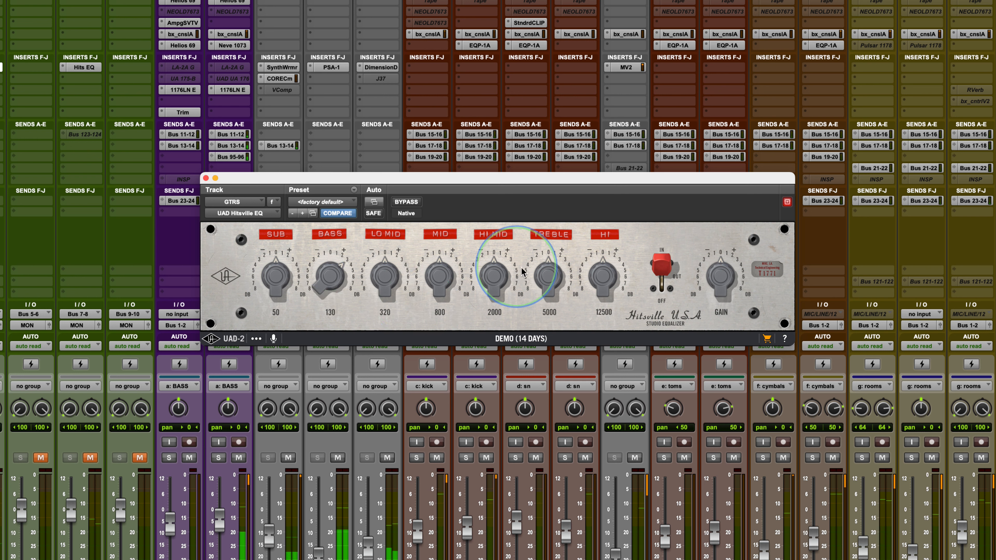
pyautogui.moveTo(545, 277); pyautogui.dragTo(544, 257)
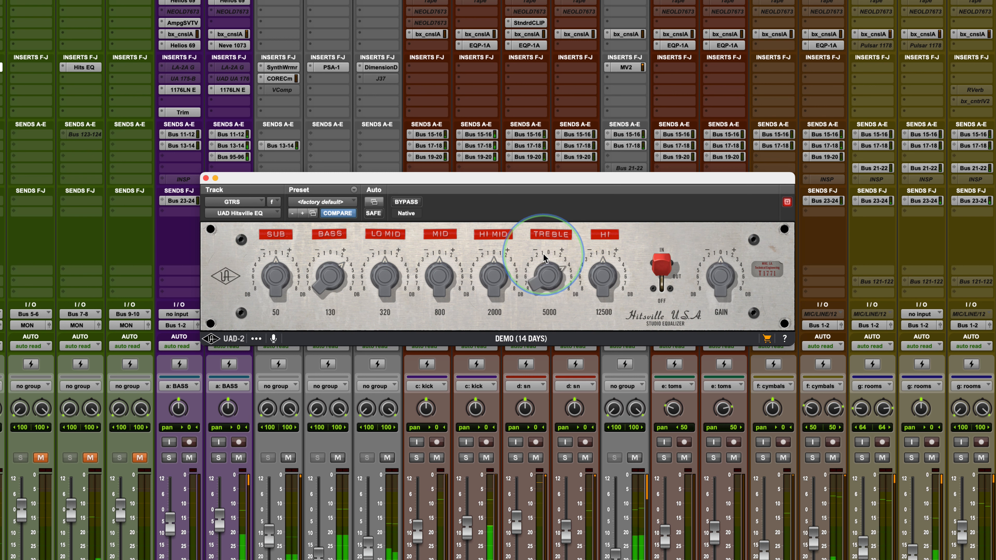
pyautogui.moveTo(438, 282); pyautogui.dragTo(438, 271)
pyautogui.moveTo(733, 282); pyautogui.dragTo(710, 290)
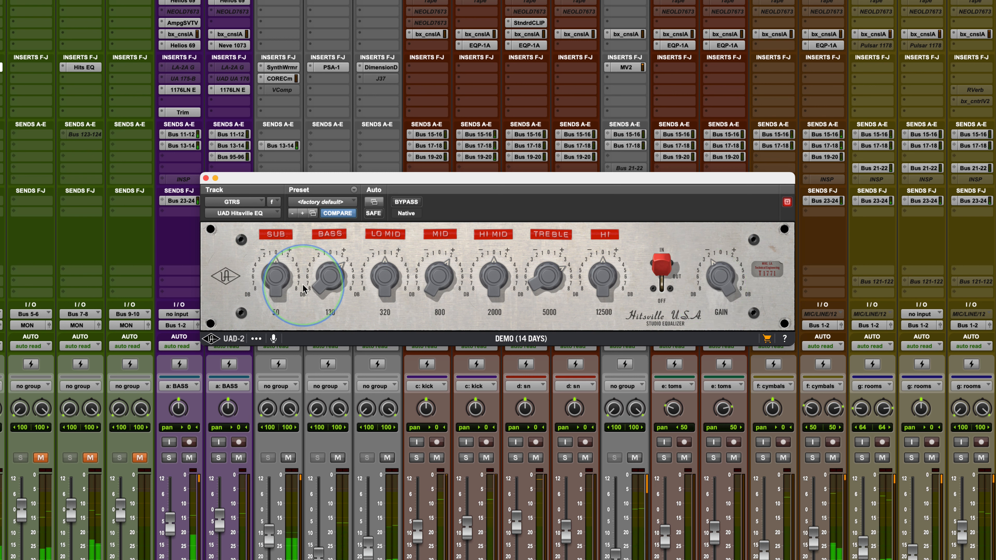
# Refine the GTRS EQ with a slight Sub boost, more Mid 800 and a small Hi Mid 2000 cut, comparing against bypass.
pyautogui.moveTo(279, 276); pyautogui.dragTo(276, 289)
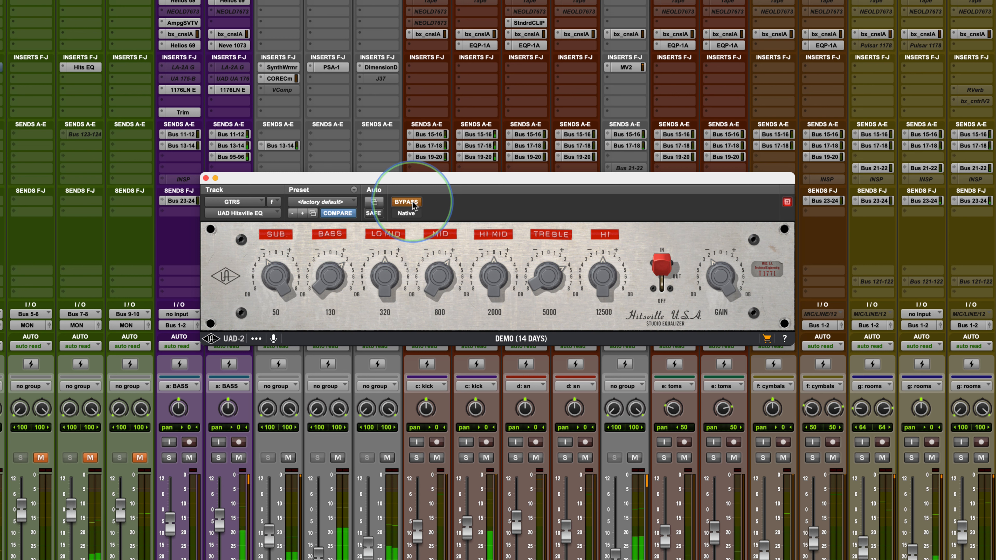
pyautogui.moveTo(254, 289); pyautogui.dragTo(273, 264)
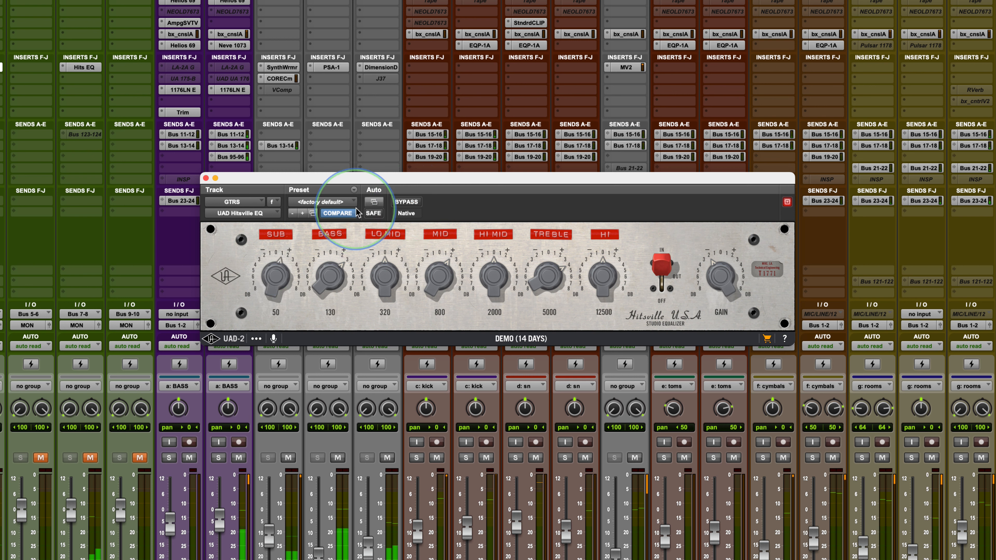
pyautogui.click(402, 202)
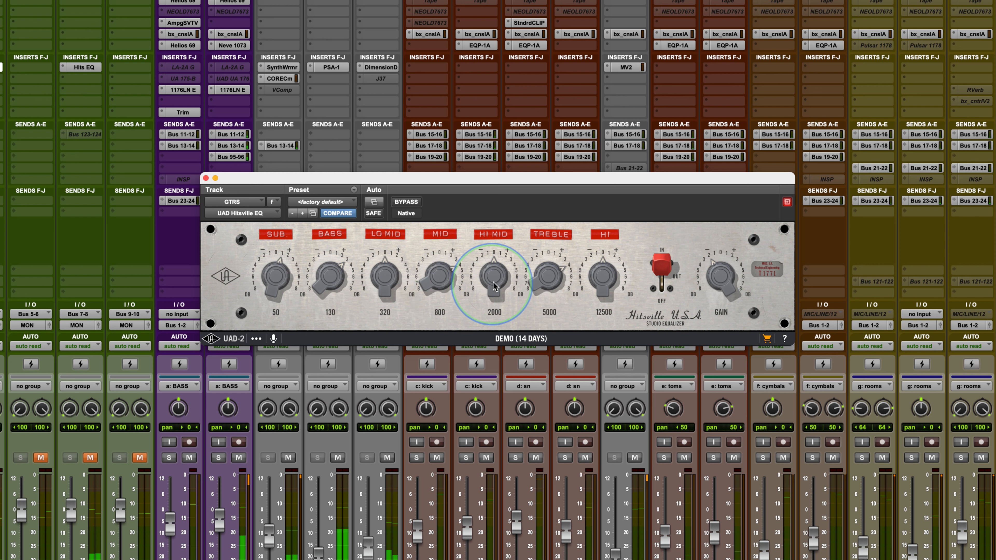
pyautogui.moveTo(493, 282); pyautogui.dragTo(438, 272)
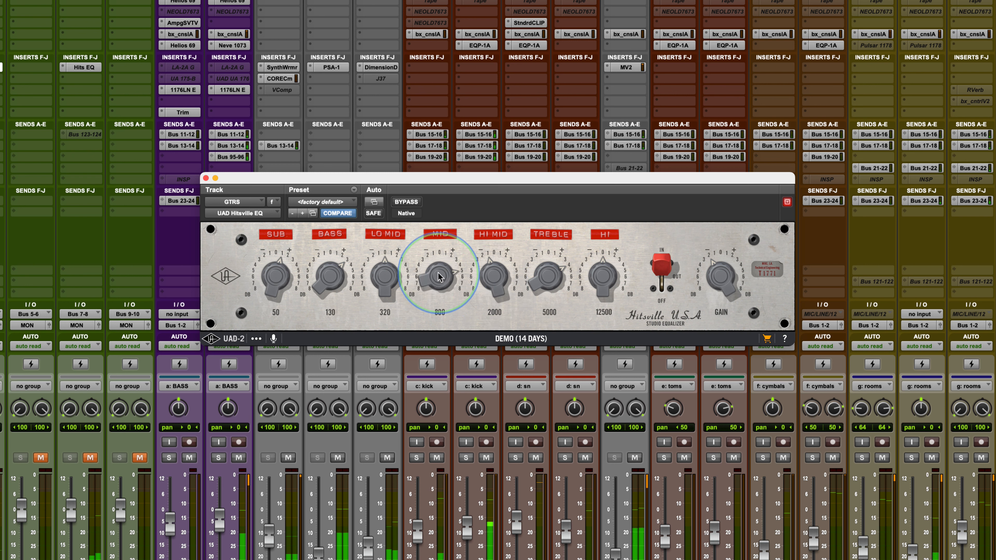
pyautogui.click(410, 202)
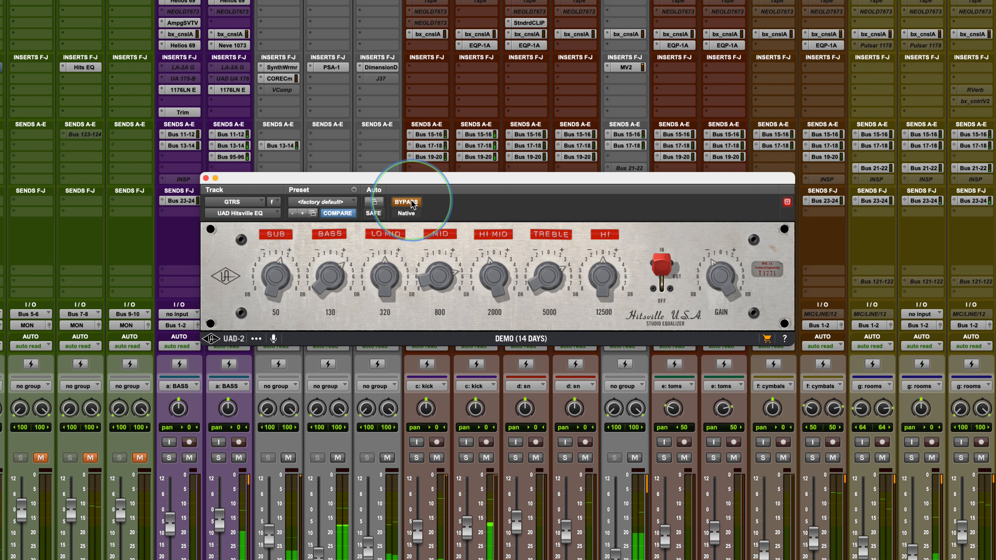
pyautogui.click(410, 203)
# Cut Lo Mid 320 slightly and boost Hi 12500 on the GTRS EQ, comparing against bypass.
pyautogui.moveTo(384, 272); pyautogui.dragTo(386, 276)
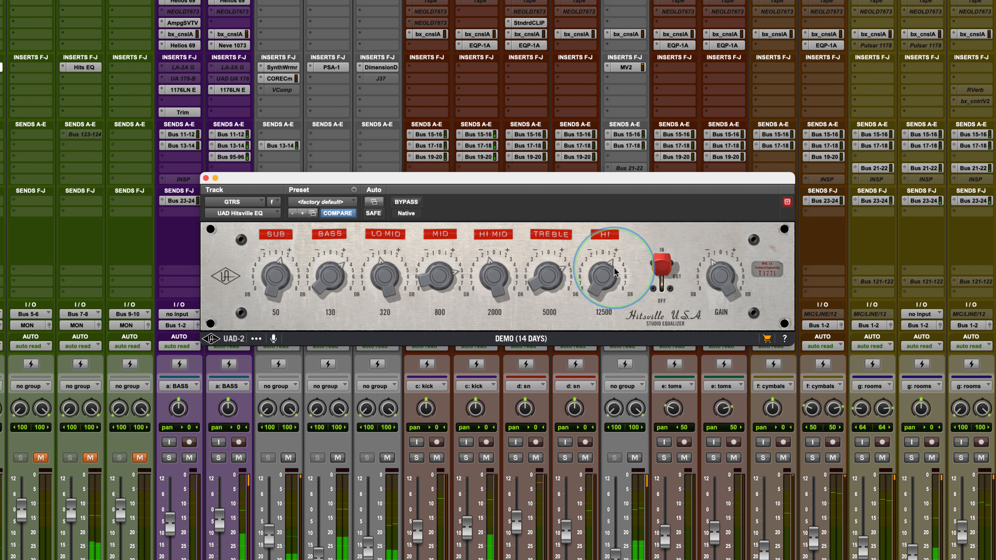
pyautogui.click(407, 202)
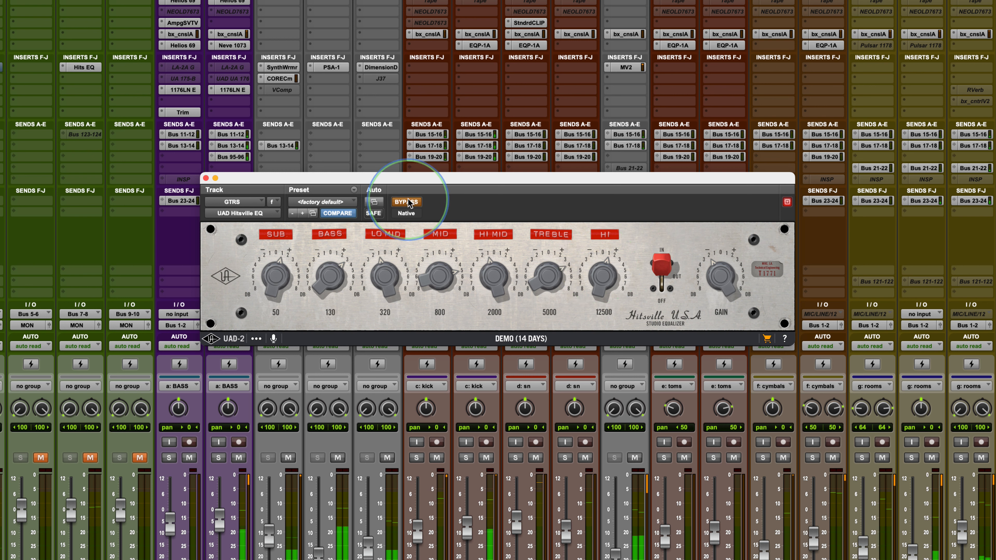
pyautogui.click(409, 202)
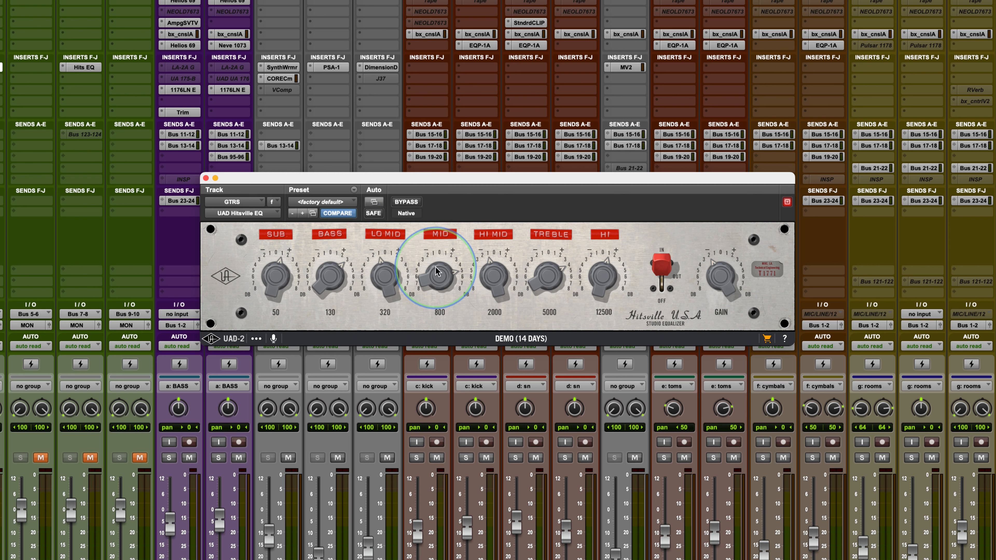
# Rework the GTRS EQ with a slight Mid 800 cut, a Hi Mid 2000 boost and less Treble 5000, comparing against bypass.
pyautogui.moveTo(440, 273); pyautogui.dragTo(427, 302)
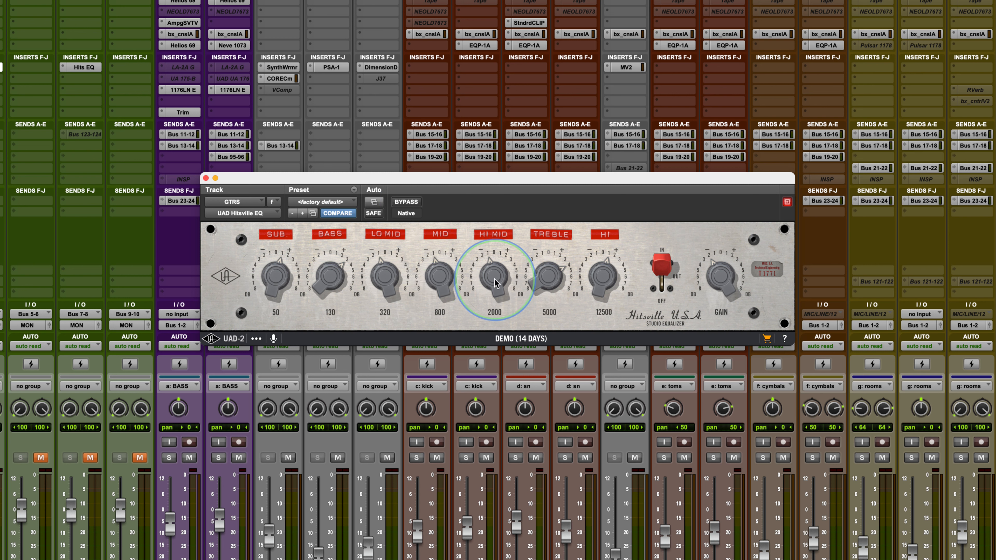
pyautogui.moveTo(495, 282); pyautogui.dragTo(495, 248)
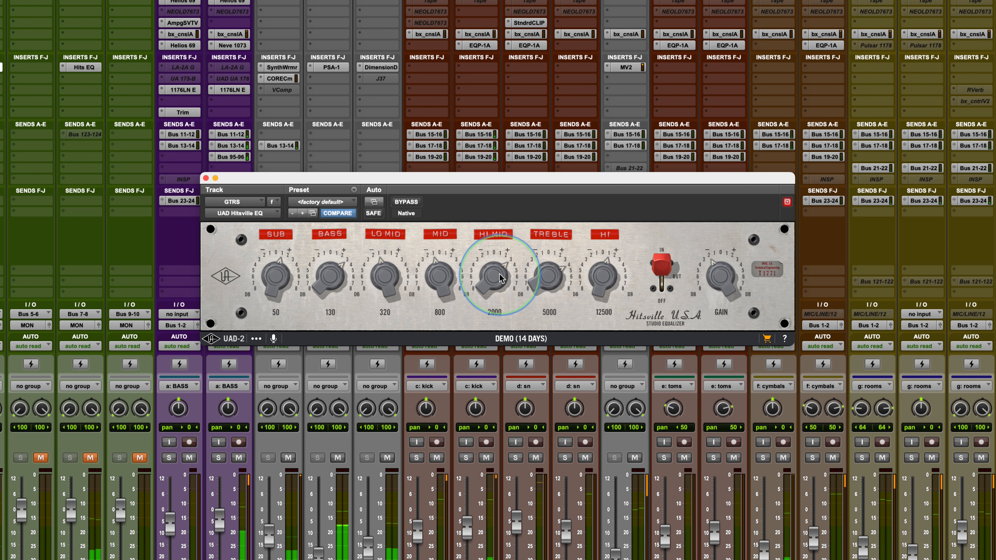
pyautogui.moveTo(545, 268); pyautogui.dragTo(543, 282)
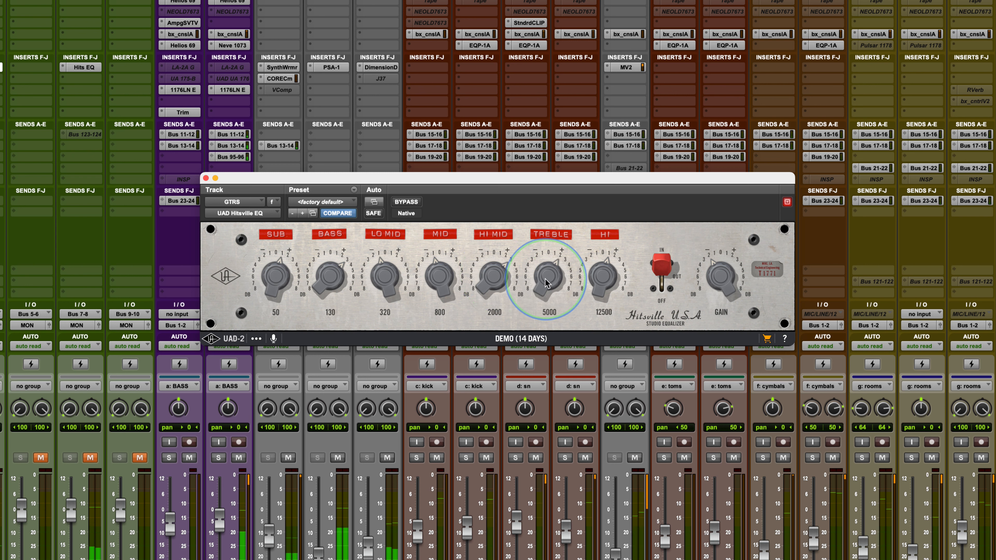
pyautogui.click(406, 202)
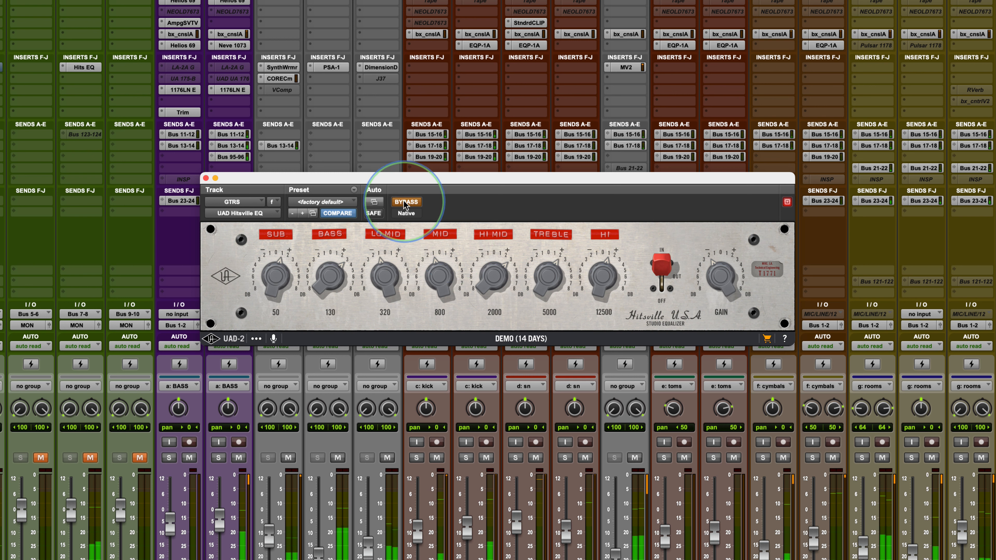
pyautogui.click(405, 202)
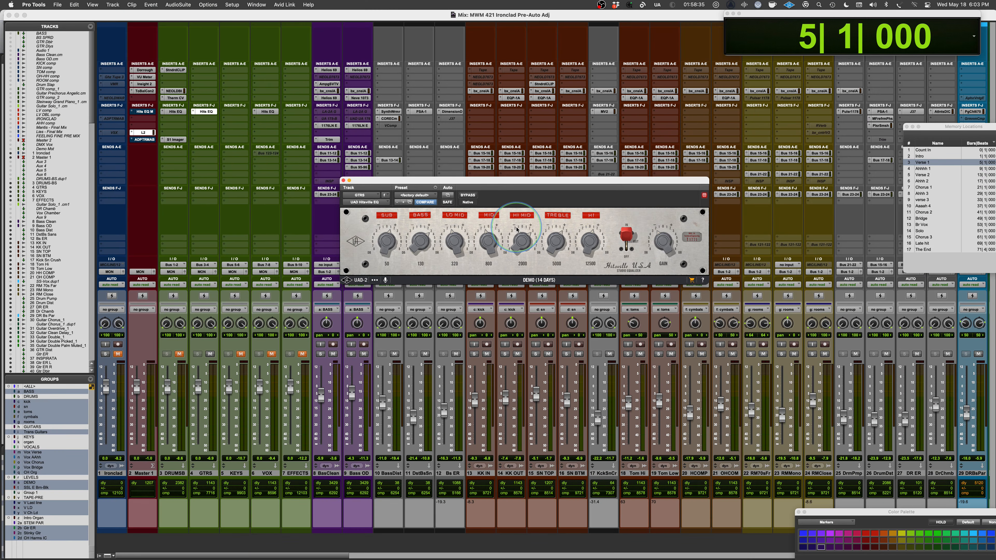
# Make the studio EQs on DRUMSB, GTRS and VOX inactive, and open the mastering EQ on Master 1 with bypass off.
pyautogui.keyDown('ctrl'); pyautogui.keyDown('super'); pyautogui.click(209, 114); pyautogui.keyUp('super'); pyautogui.keyUp('ctrl')
pyautogui.keyDown('ctrl'); pyautogui.keyDown('super'); pyautogui.click(271, 113); pyautogui.keyUp('super'); pyautogui.keyUp('ctrl')
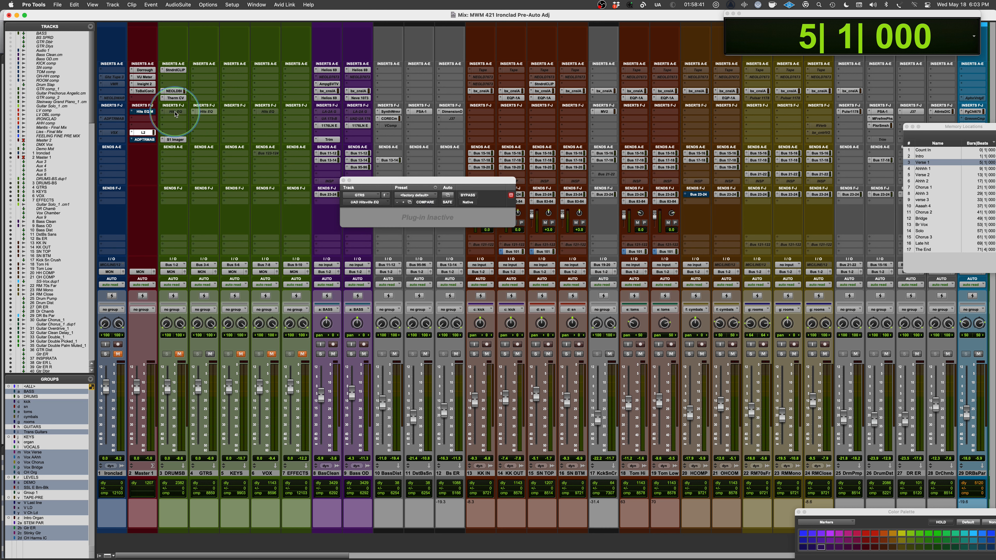
pyautogui.click(144, 112)
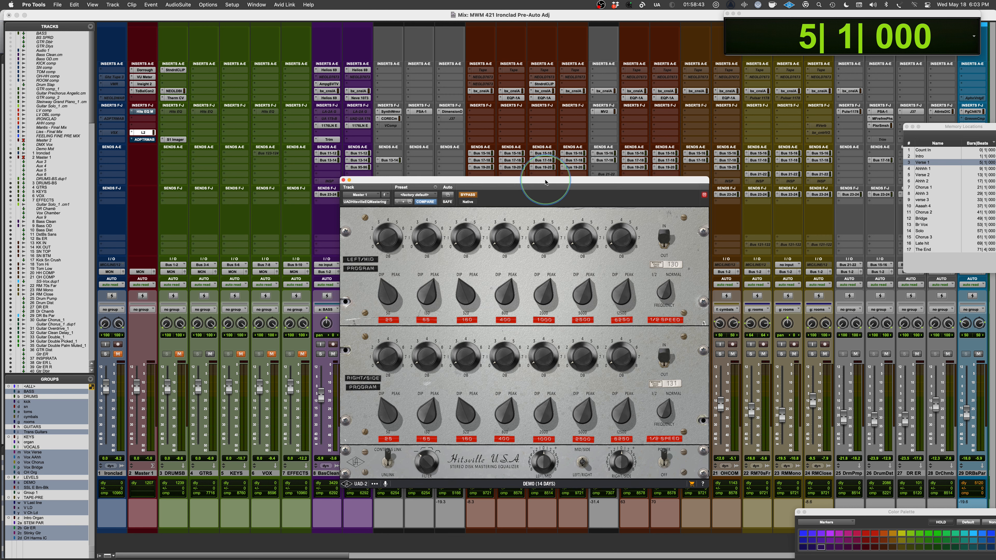
pyautogui.moveTo(545, 181); pyautogui.dragTo(508, 102)
pyautogui.click(431, 117)
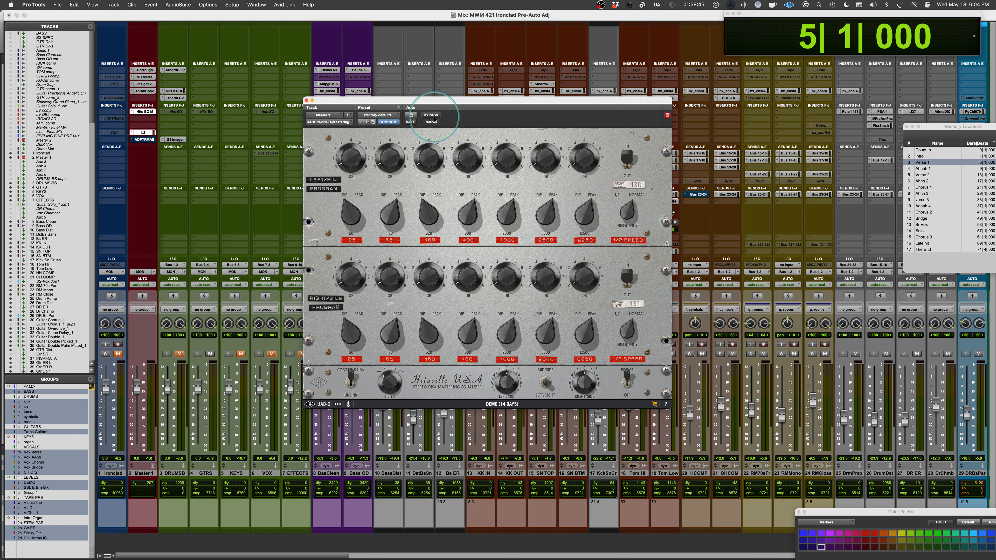
# Unmute the DRUMSB, KEYS and VOX tracks.
pyautogui.click(181, 354)
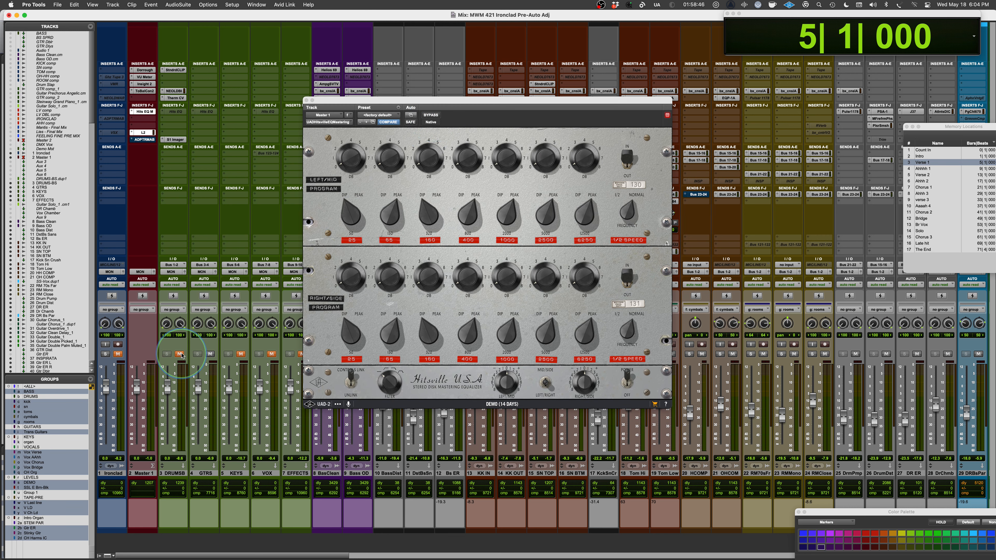
pyautogui.click(241, 354)
pyautogui.click(259, 354)
pyautogui.click(271, 354)
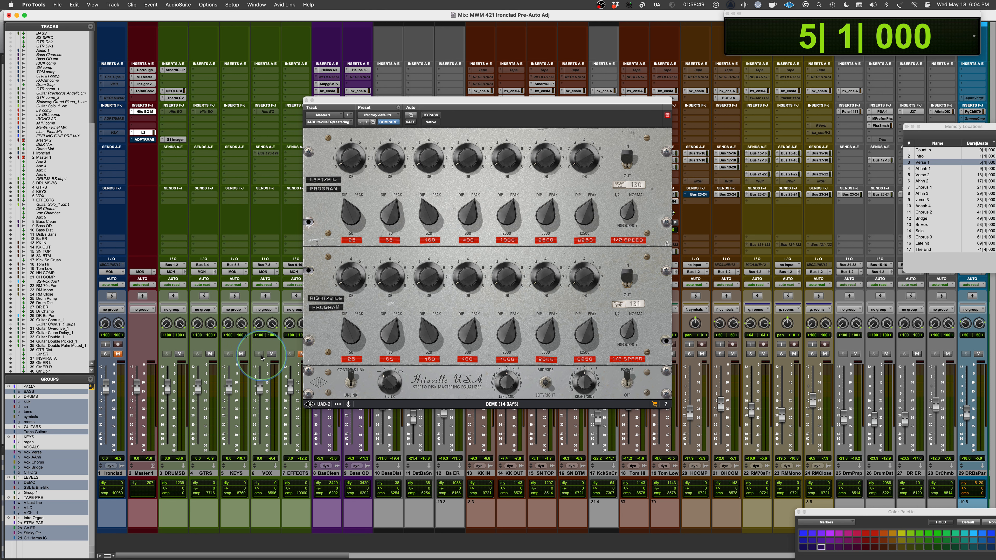
# Set the 12500 band on the Master 1 mastering EQ to a boost of about 3 dB.
pyautogui.moveTo(434, 104); pyautogui.dragTo(422, 104)
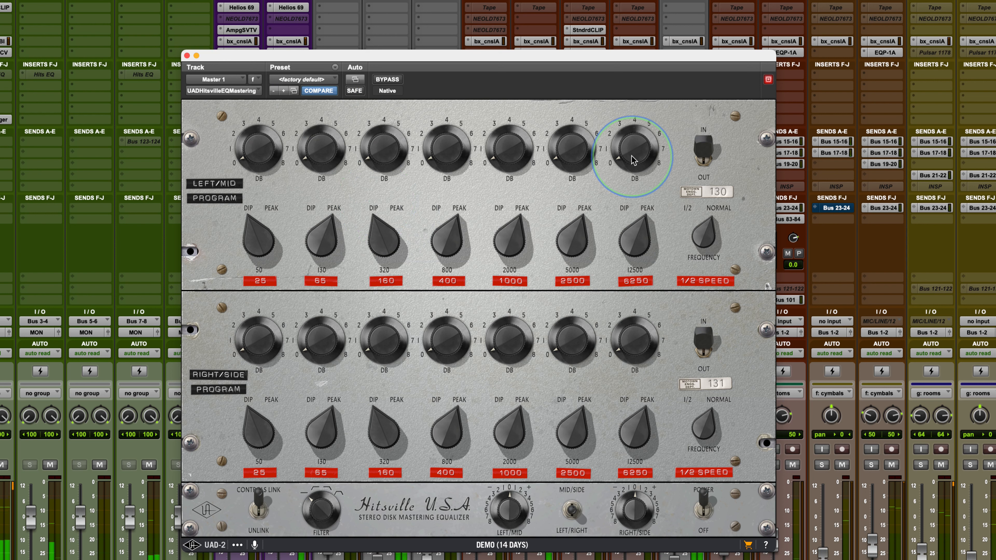
pyautogui.moveTo(634, 159); pyautogui.dragTo(636, 117)
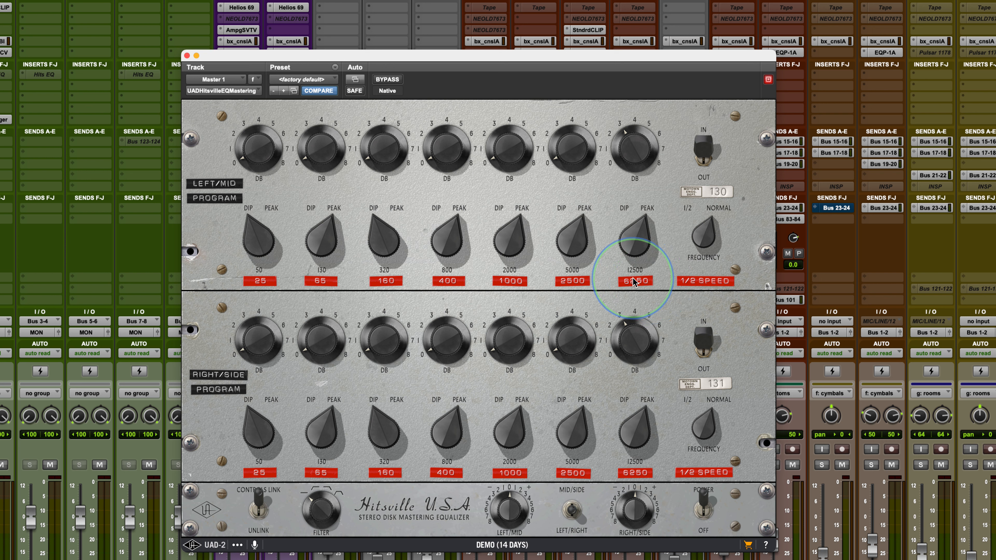
# Show the band numbers on both channels and set the 12500 band back to a boost of about 3 dB.
pyautogui.click(707, 190)
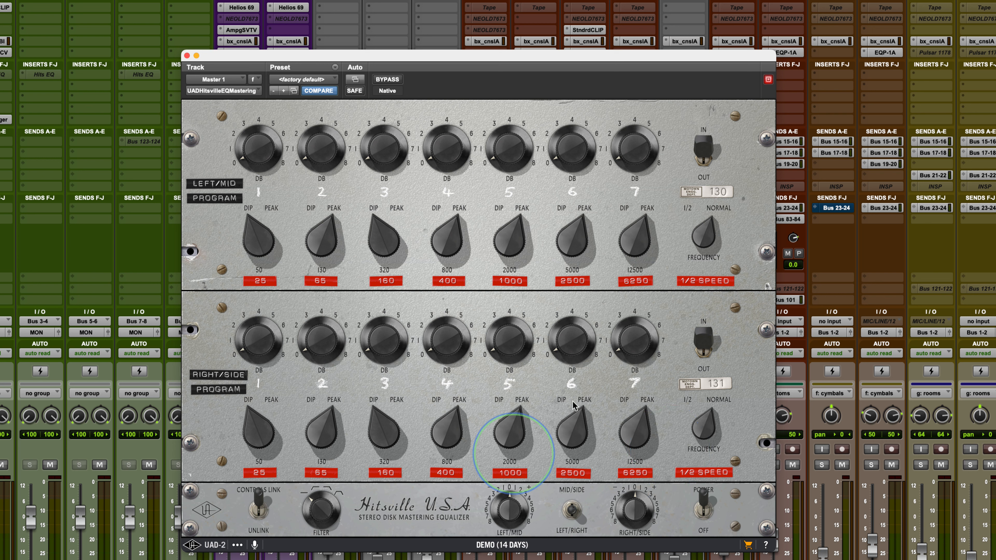
pyautogui.moveTo(627, 155); pyautogui.dragTo(634, 116)
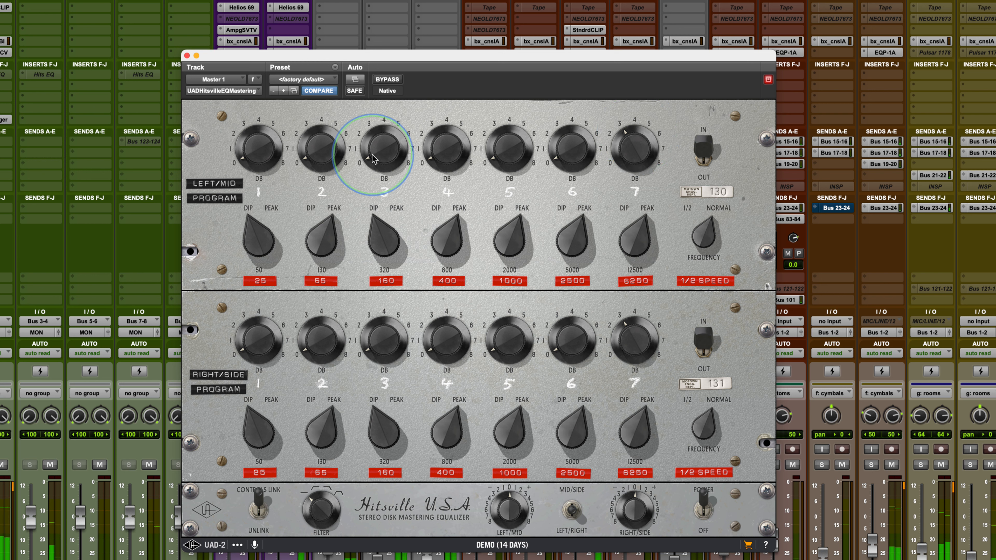
# Set the 50 band to a Peak boost of about 1 dB and add a slight Dip on the 320 band.
pyautogui.moveTo(248, 140)
pyautogui.mouseDown()
pyautogui.moveTo(245, 119)
pyautogui.moveTo(261, 176)
pyautogui.moveTo(246, 153)
pyautogui.mouseUp()
pyautogui.click(257, 229)
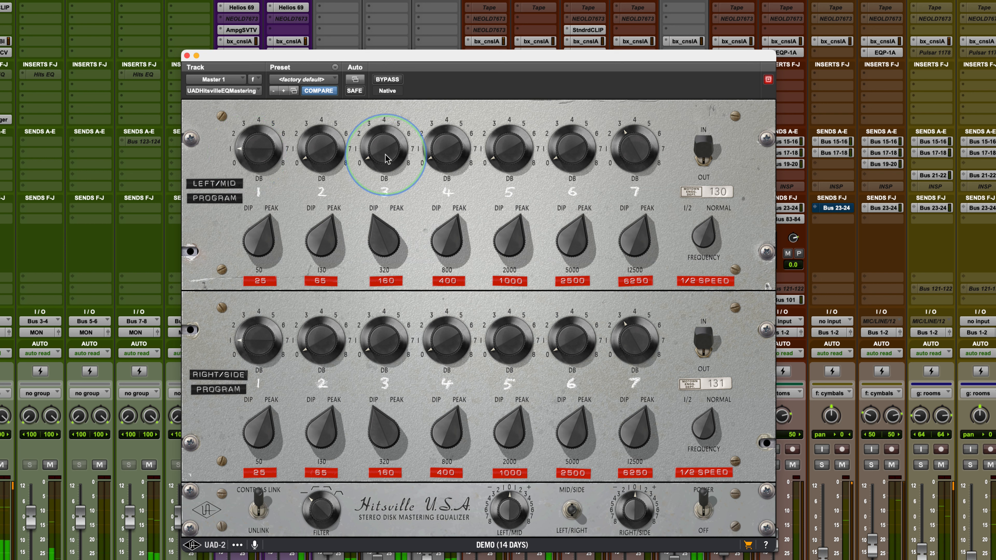
pyautogui.moveTo(387, 159)
pyautogui.mouseDown()
pyautogui.moveTo(386, 132)
pyautogui.moveTo(386, 156)
pyautogui.mouseUp()
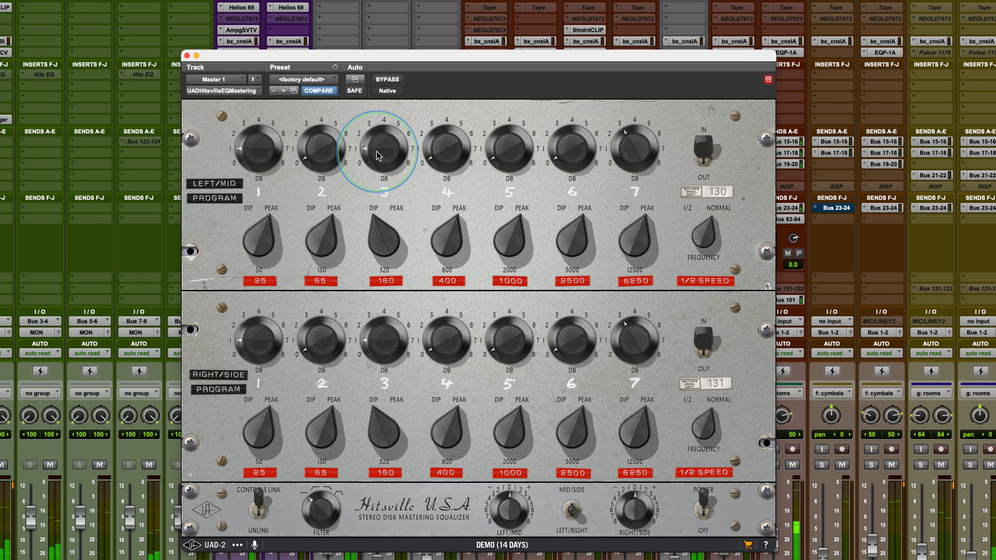
# Reduce the 12500 boost to between 1 and 2 dB, comparing against bypass.
pyautogui.click(388, 79)
pyautogui.moveTo(627, 150); pyautogui.dragTo(622, 155)
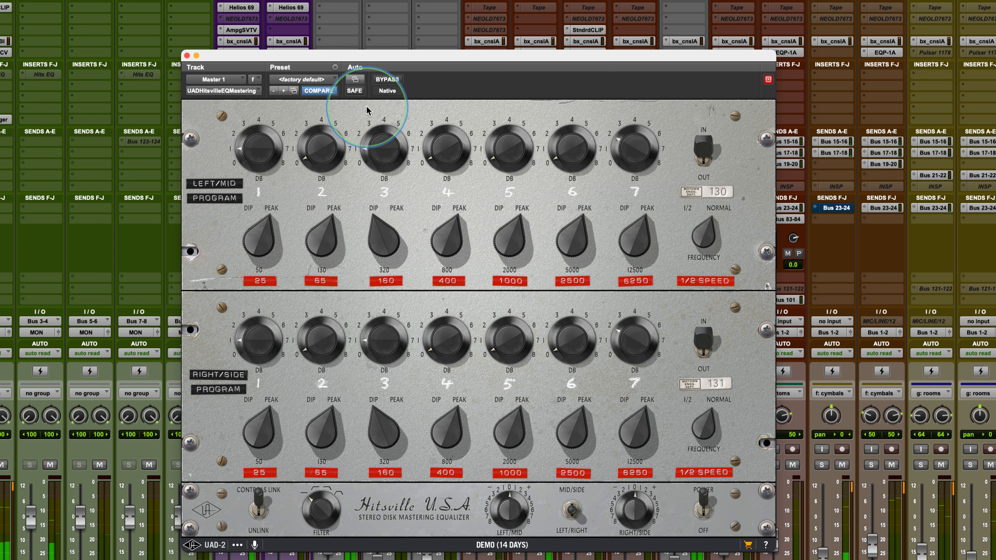
pyautogui.click(386, 80)
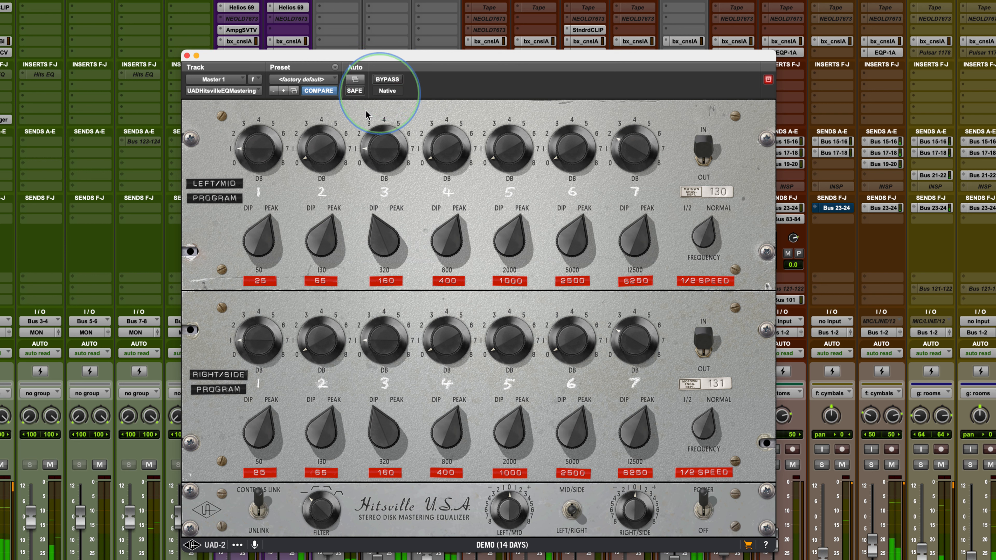
# Boost the 130 band by about 1 dB and deepen the 320 Dip slightly, comparing against bypass.
pyautogui.moveTo(312, 158); pyautogui.dragTo(308, 145)
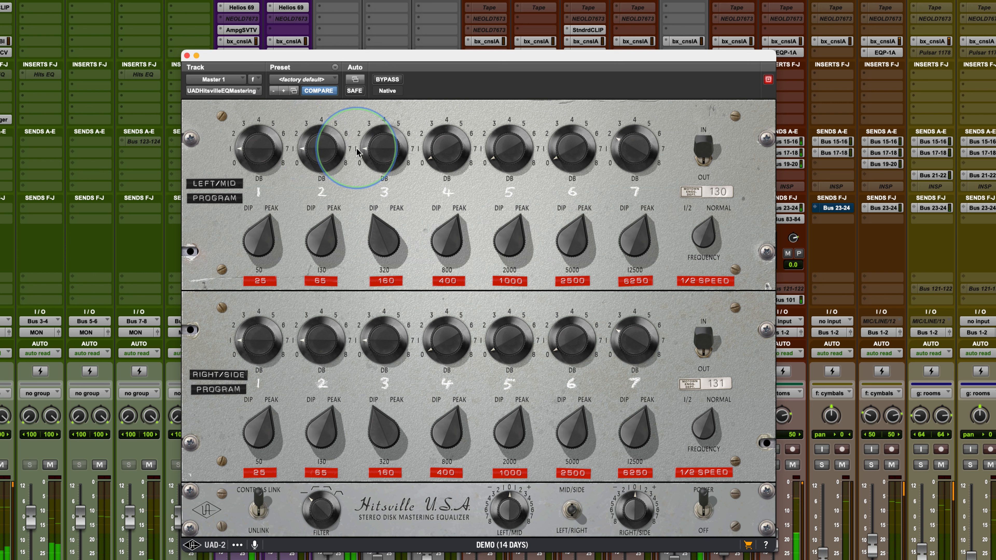
pyautogui.moveTo(376, 154); pyautogui.dragTo(378, 149)
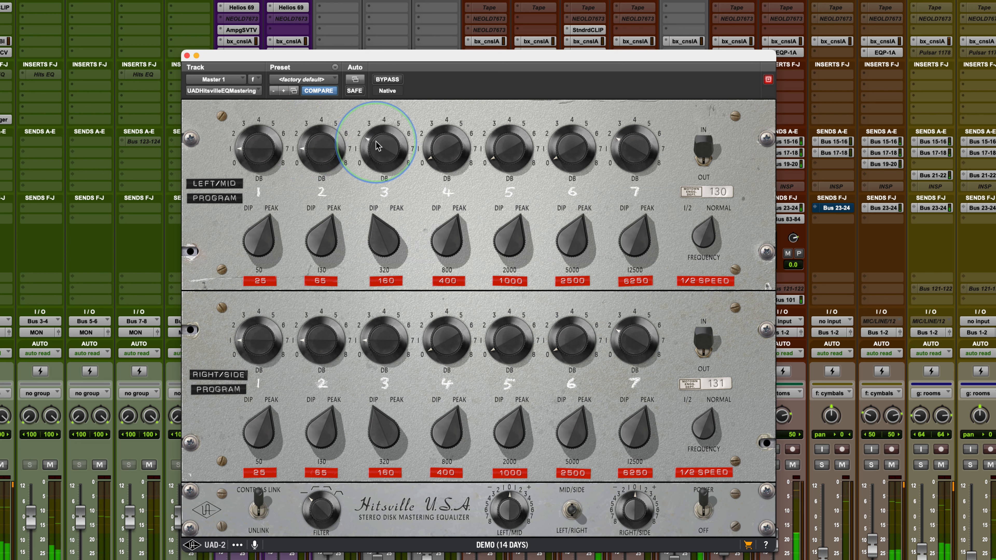
pyautogui.click(389, 80)
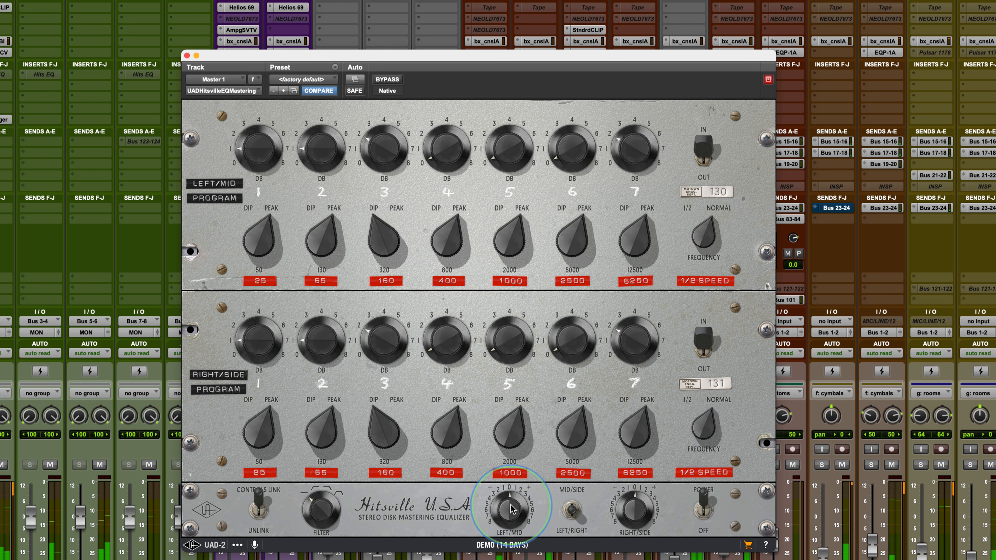
pyautogui.click(388, 79)
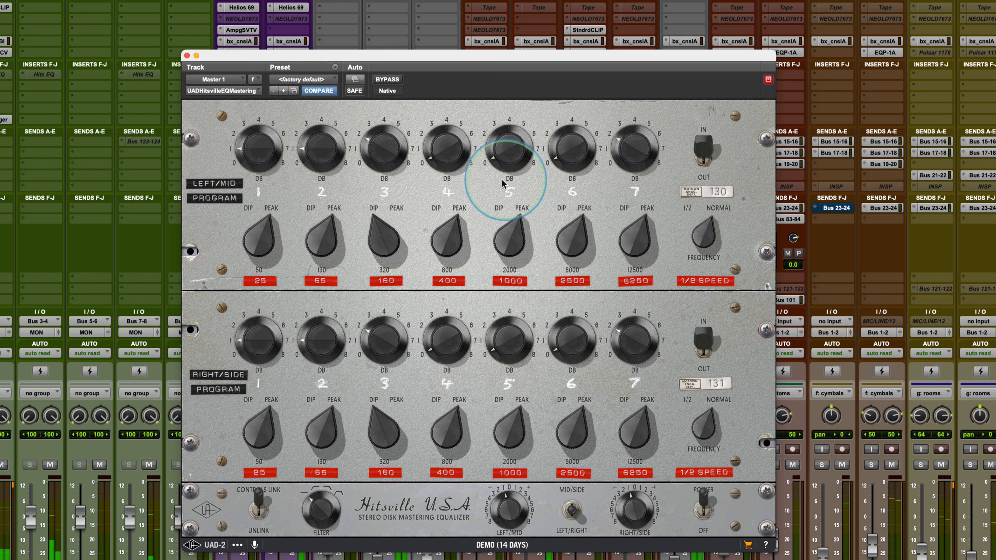
# Add a Peak boost of about 1 dB on the 2000 band and compare against bypass.
pyautogui.moveTo(507, 156); pyautogui.dragTo(509, 146)
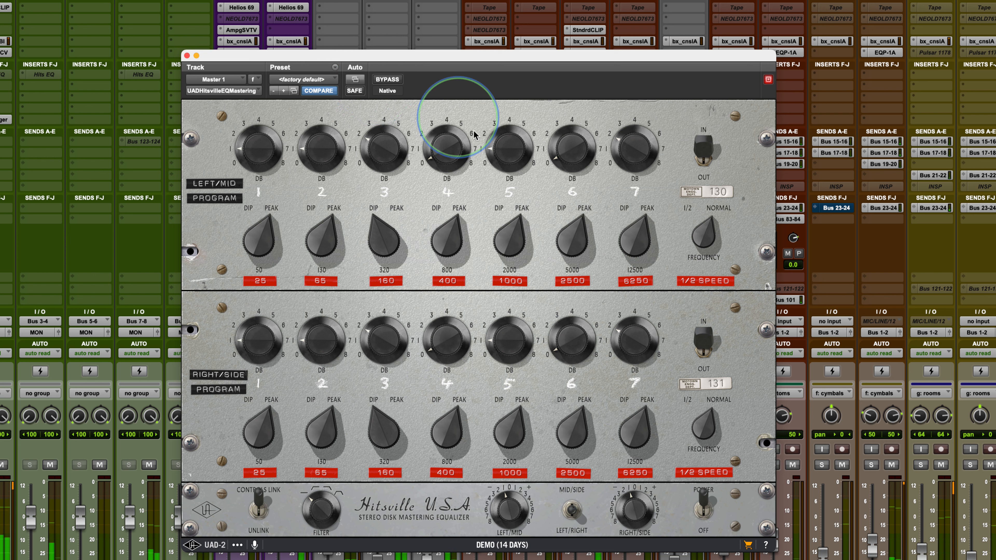
pyautogui.moveTo(505, 146)
pyautogui.mouseDown()
pyautogui.moveTo(506, 105)
pyautogui.moveTo(499, 147)
pyautogui.mouseUp()
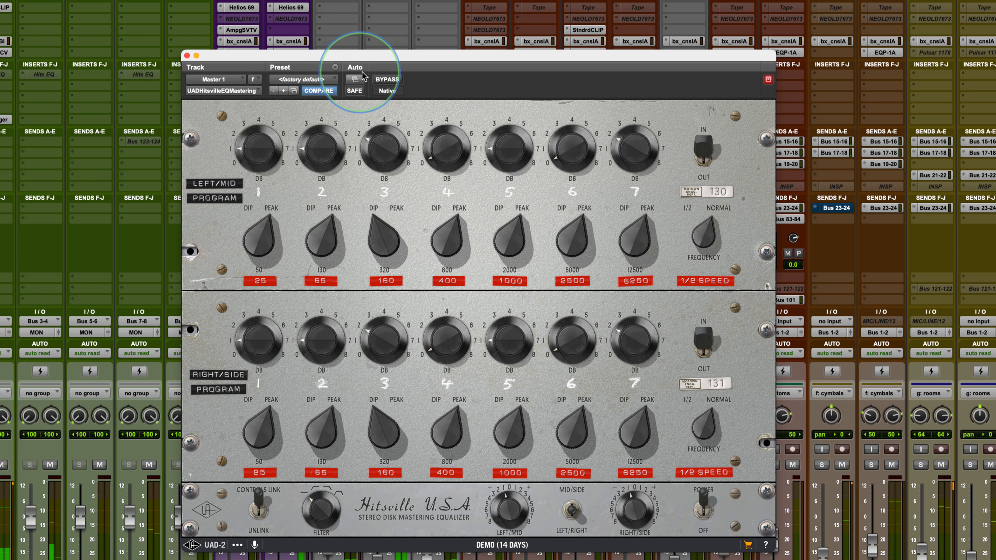
pyautogui.click(388, 80)
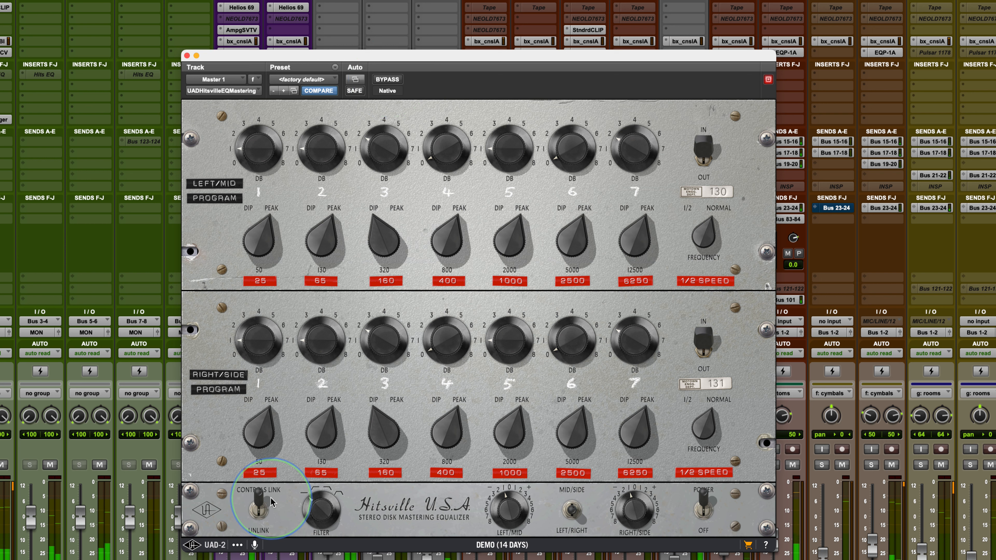
# Unlink the two channels' controls and turn the Right/Side gain slightly below 0.
pyautogui.click(267, 498)
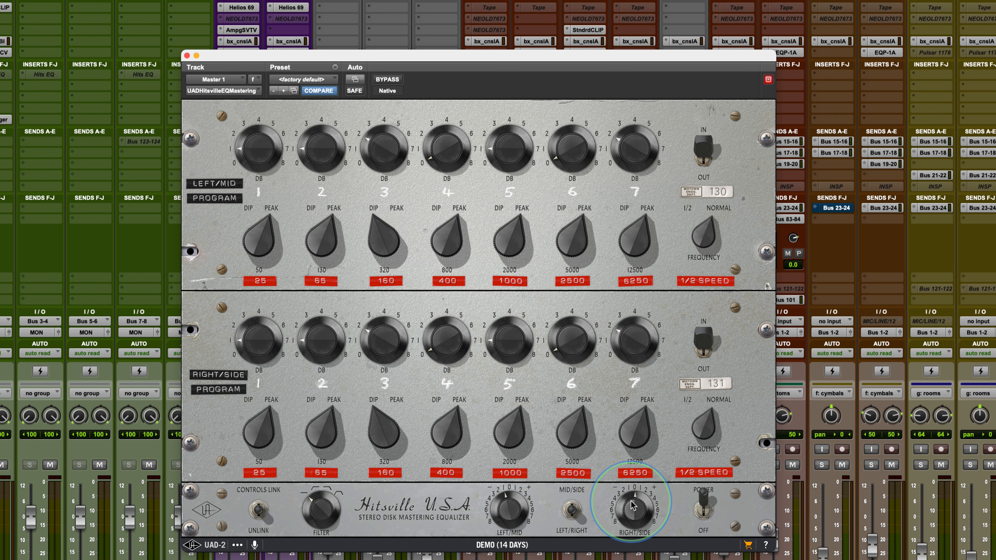
pyautogui.moveTo(632, 502); pyautogui.dragTo(628, 507)
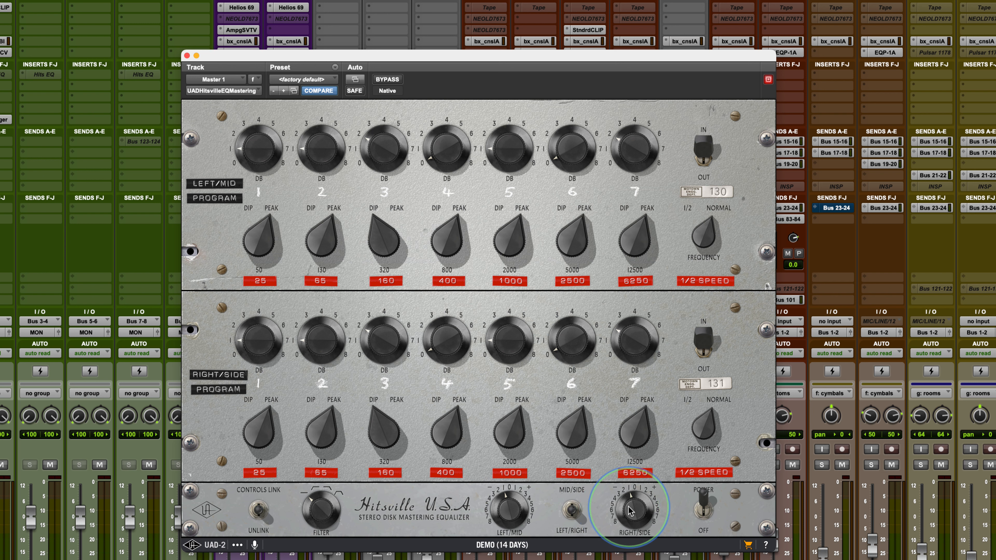
pyautogui.moveTo(629, 510)
pyautogui.mouseDown()
pyautogui.moveTo(628, 459)
pyautogui.moveTo(624, 495)
pyautogui.mouseUp()
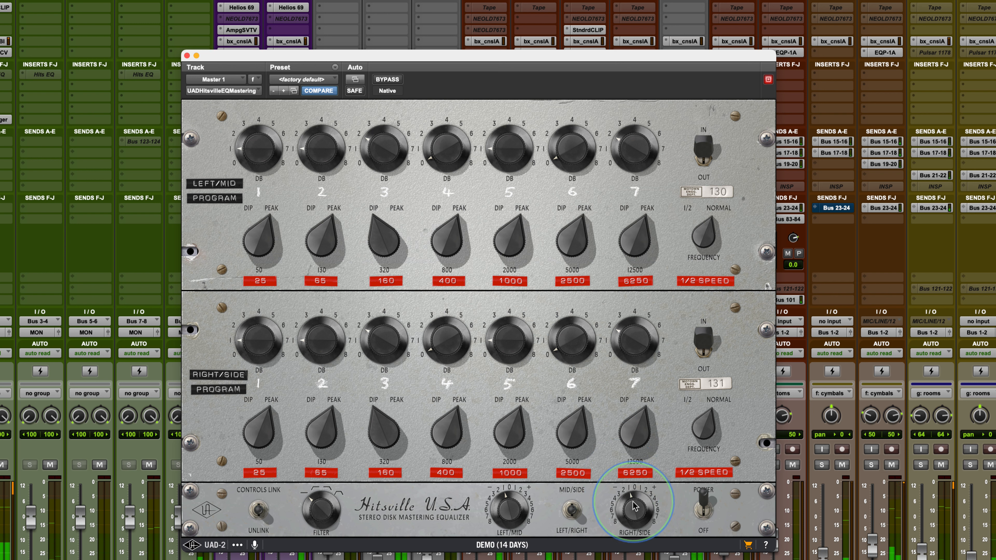
# Switch the EQ to Mid/Side, raise the Right/Side gain slightly above 0 and compare against bypass.
pyautogui.click(572, 510)
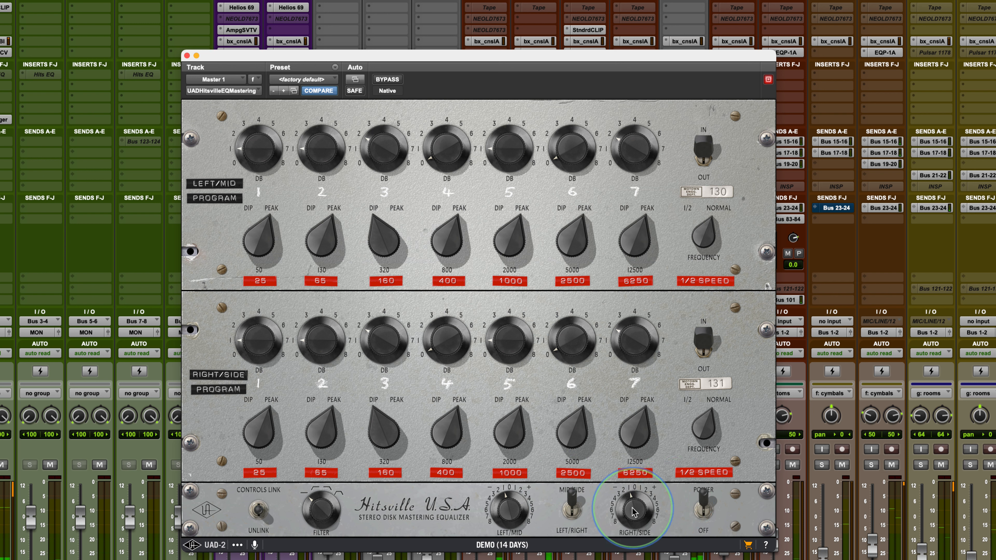
pyautogui.moveTo(634, 512); pyautogui.dragTo(636, 501)
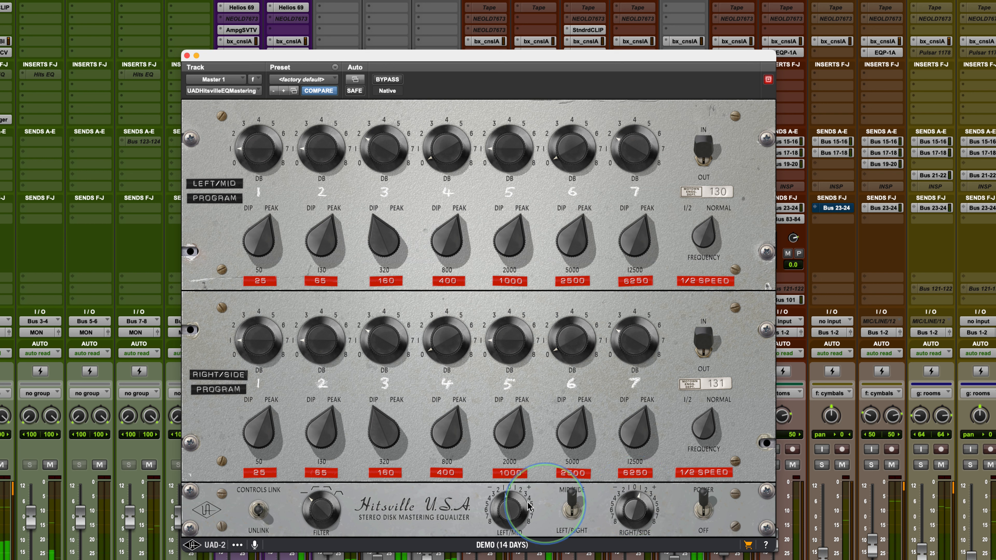
pyautogui.click(389, 79)
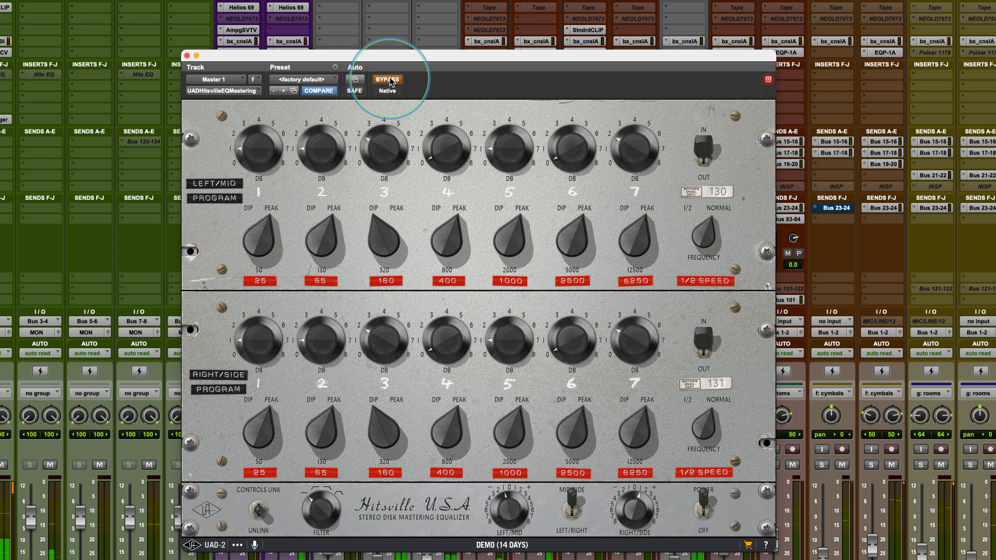
pyautogui.click(389, 80)
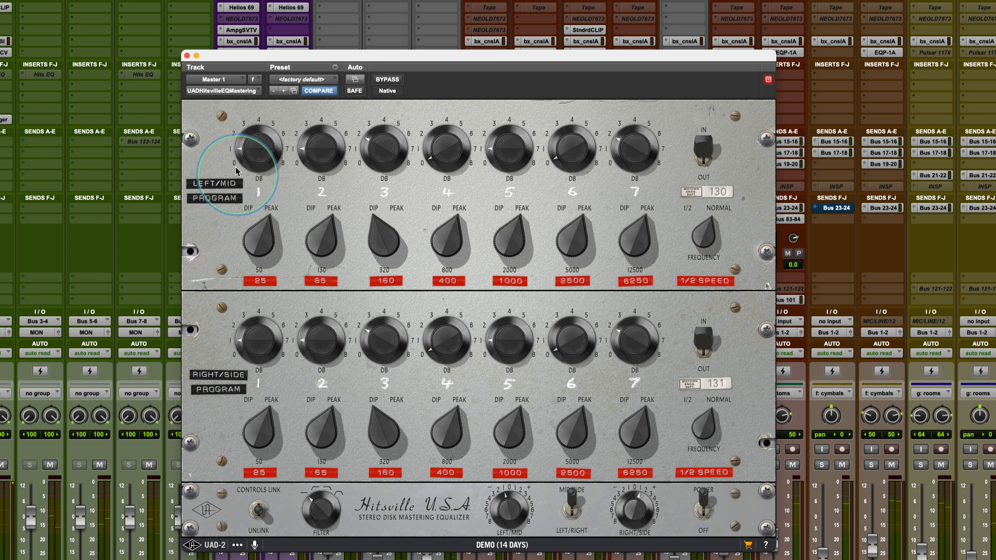
# On the Right/Side channel, switch the 50 band to a slight Dip and readjust the 320 Dip to about 1 dB.
pyautogui.moveTo(259, 414); pyautogui.dragTo(261, 427)
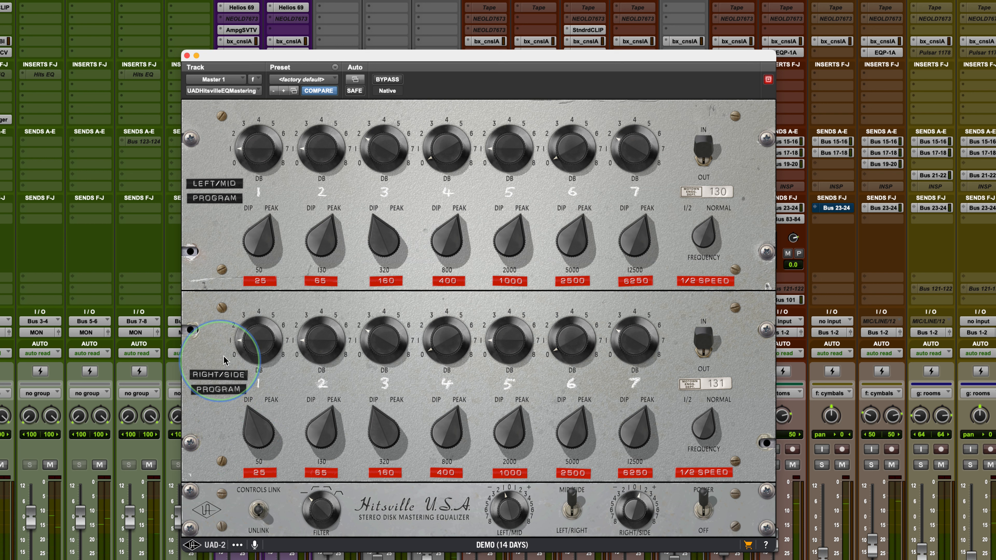
pyautogui.moveTo(244, 342); pyautogui.dragTo(244, 333)
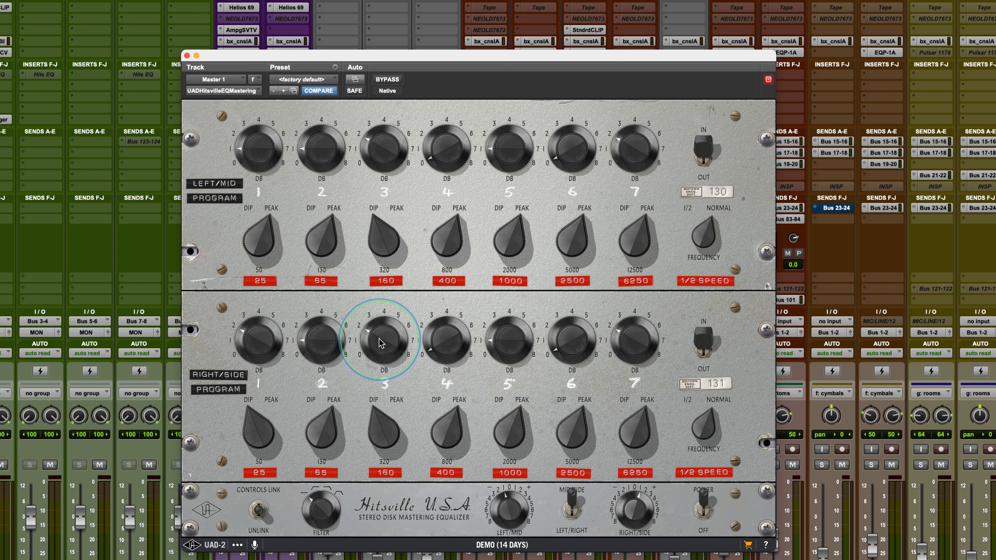
pyautogui.moveTo(379, 339); pyautogui.dragTo(439, 324)
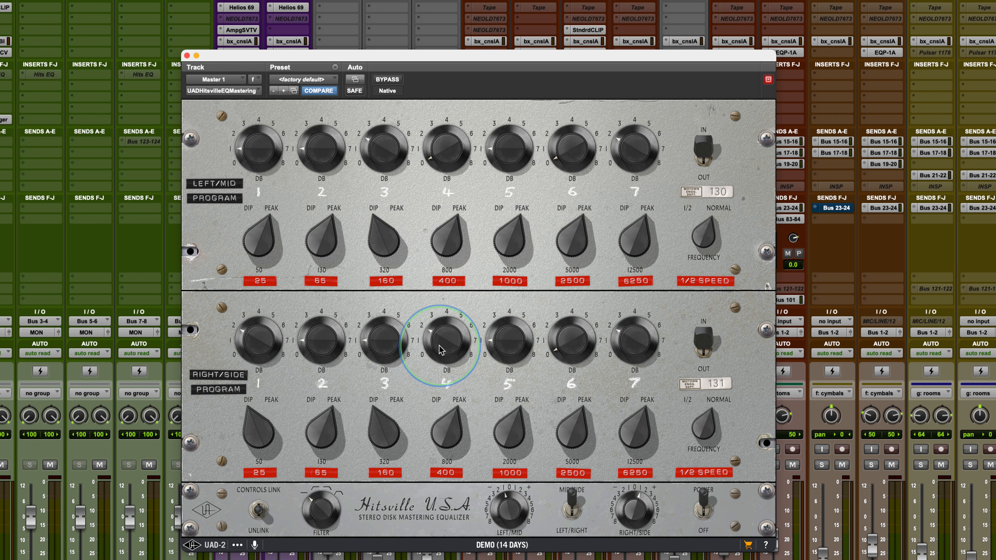
# Set the side 800 band to a Peak boost of about 1 dB after trying Dip, comparing with the side EQ out and full bypass.
pyautogui.click(446, 434)
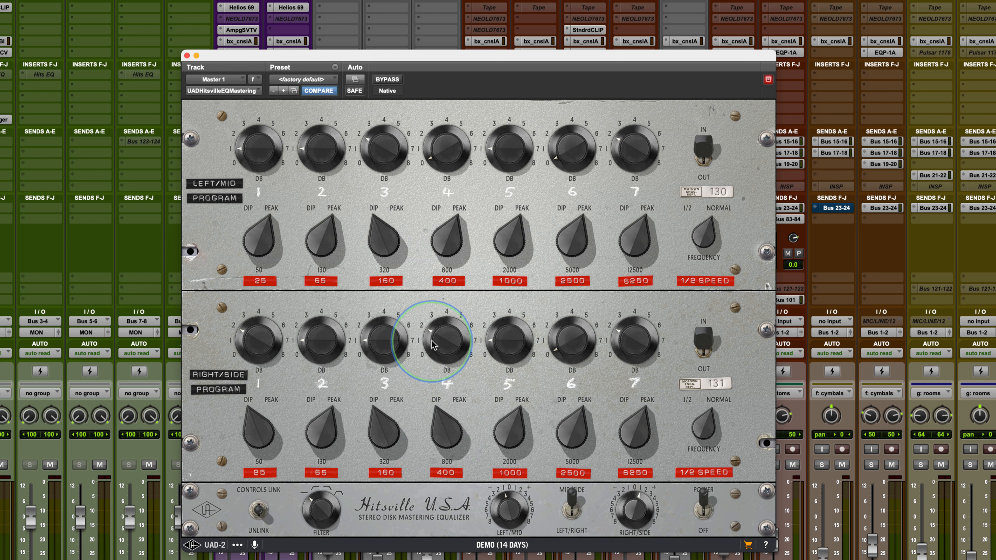
pyautogui.moveTo(434, 344); pyautogui.dragTo(431, 355)
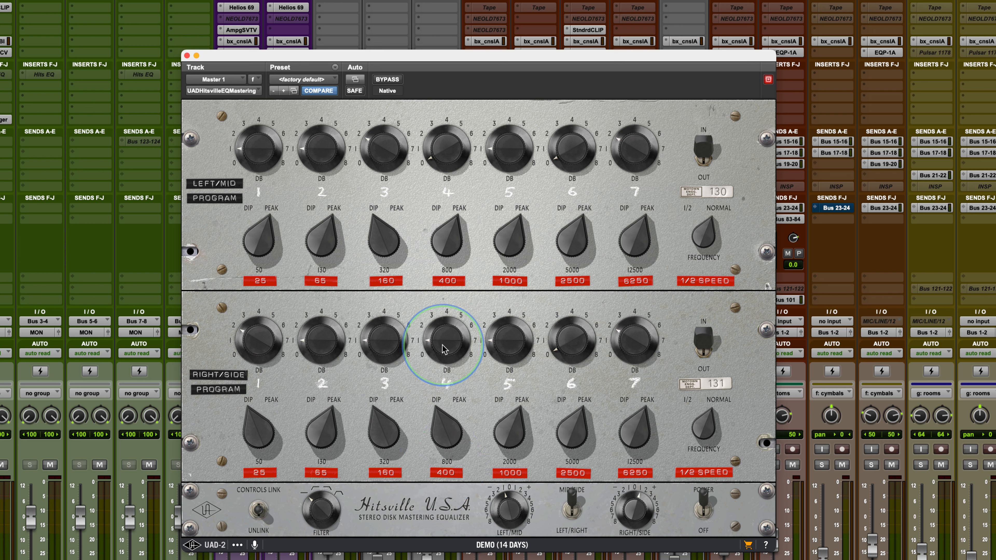
pyautogui.click(442, 412)
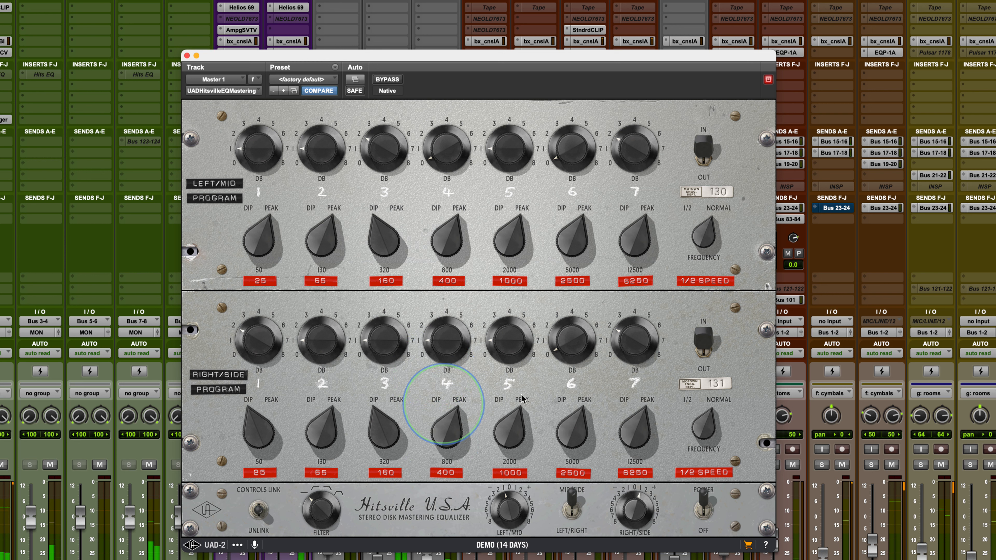
pyautogui.click(703, 338)
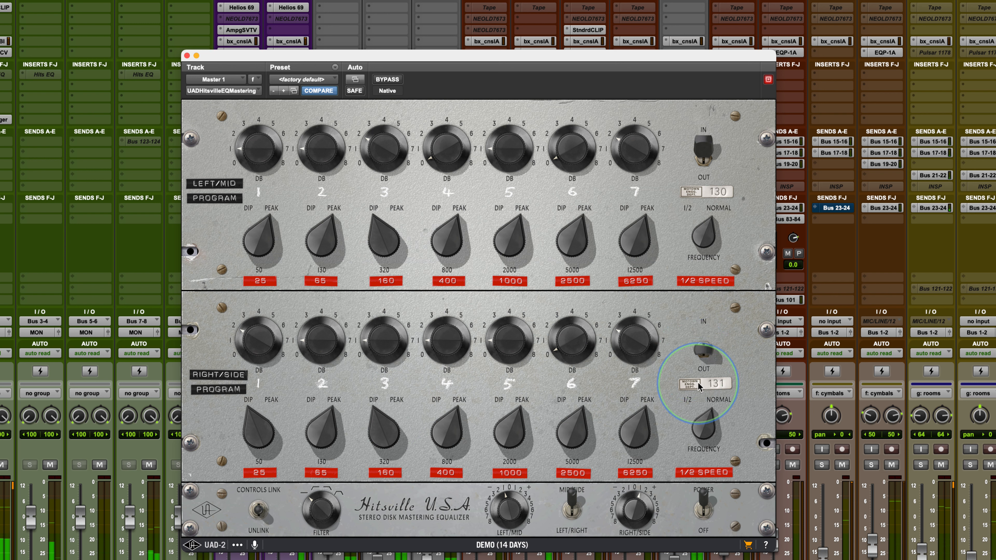
pyautogui.click(703, 342)
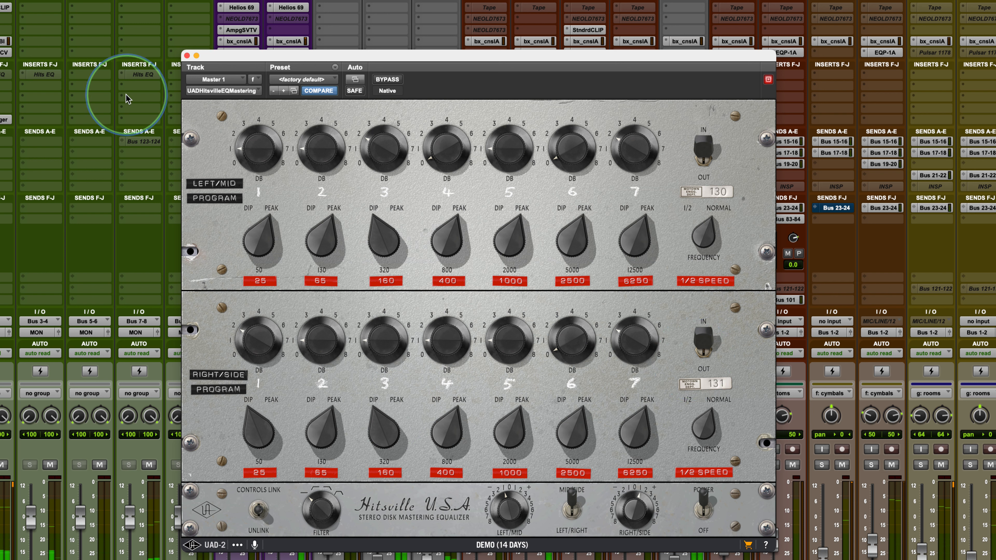
pyautogui.click(391, 81)
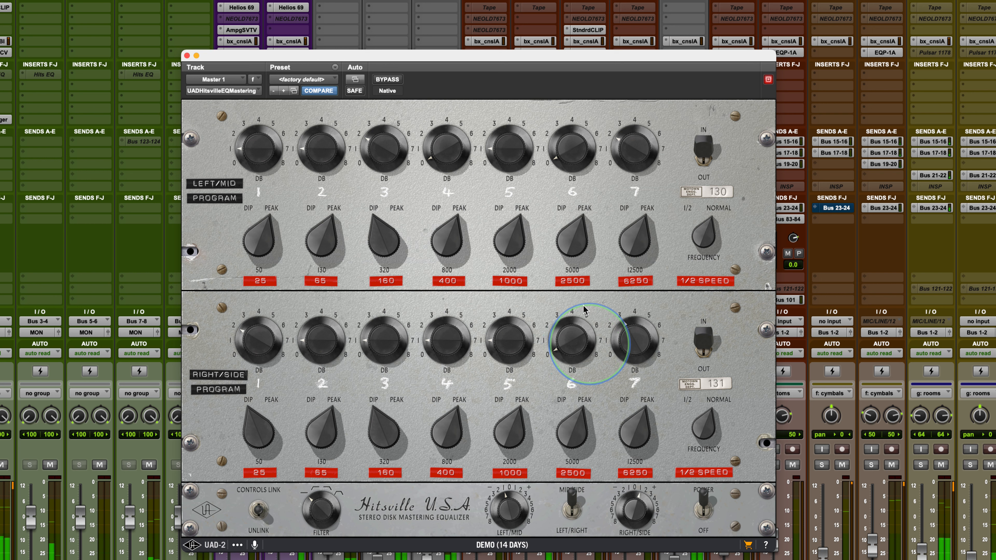
# Boost the mid 5000 band by about 1 dB and the side 12500 band by about 3 dB, comparing against bypass.
pyautogui.moveTo(569, 153); pyautogui.dragTo(567, 140)
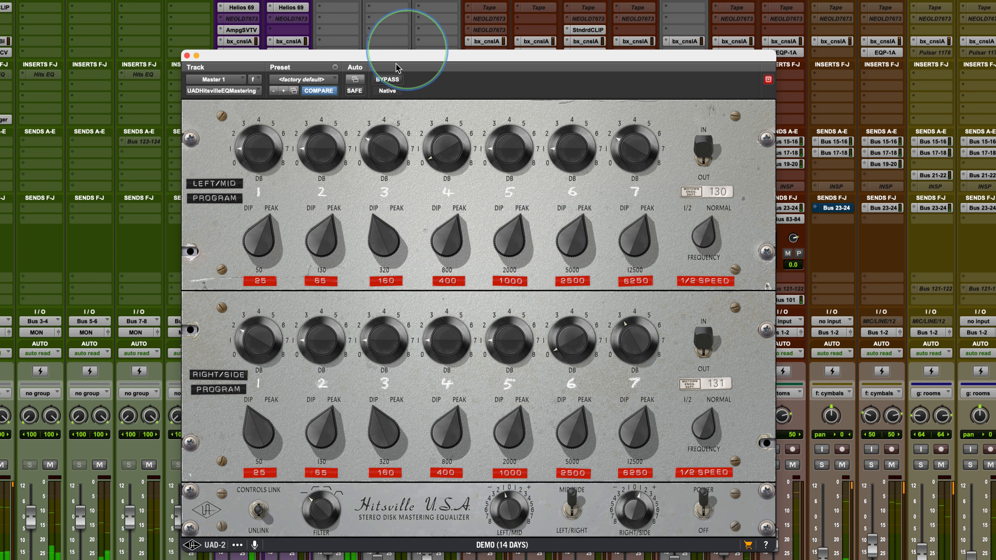
pyautogui.click(390, 80)
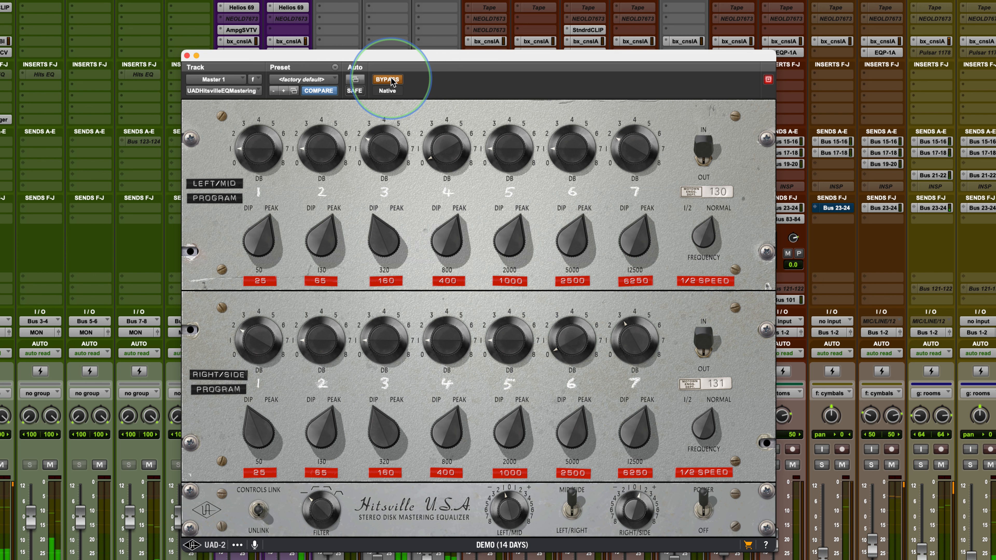
pyautogui.click(390, 79)
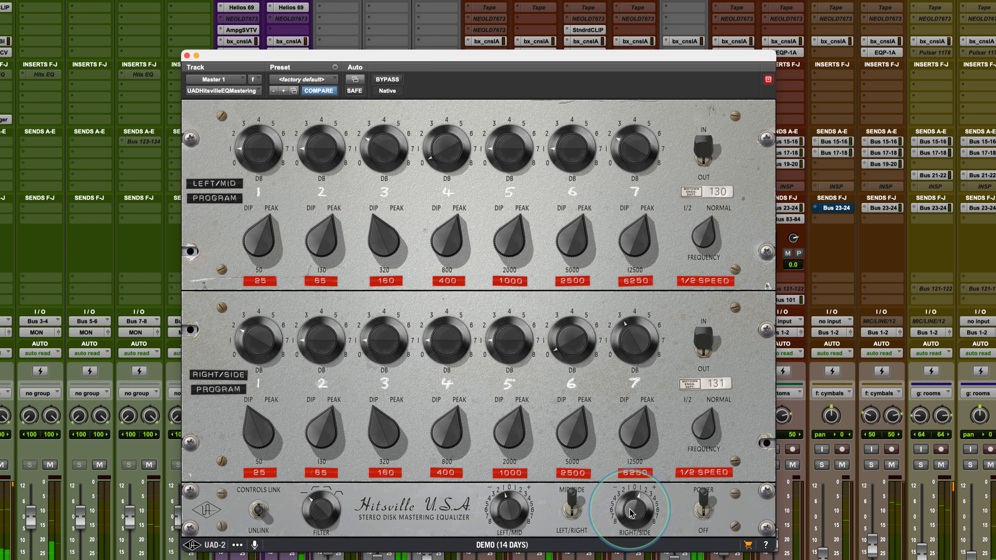
# Trim the Right/Side gain back toward 0 and lower the Left/Mid gain slightly, comparing repeatedly against bypass.
pyautogui.moveTo(630, 510); pyautogui.dragTo(628, 514)
pyautogui.moveTo(506, 505); pyautogui.dragTo(501, 509)
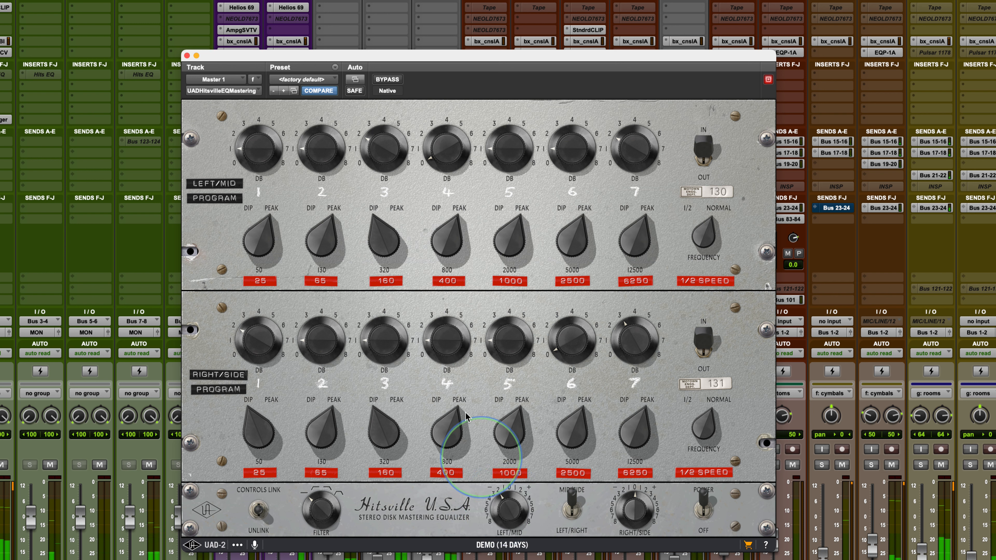
pyautogui.click(387, 80)
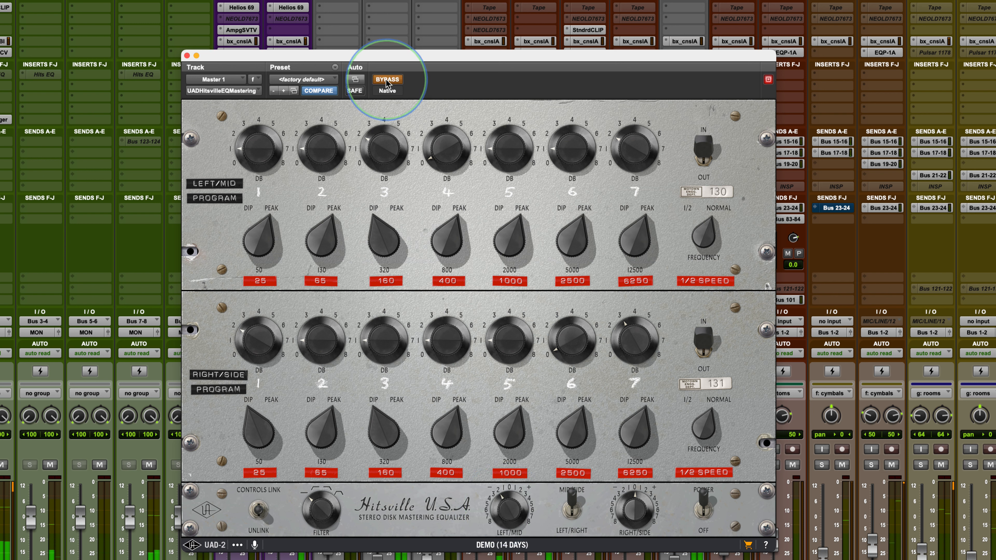
pyautogui.click(387, 81)
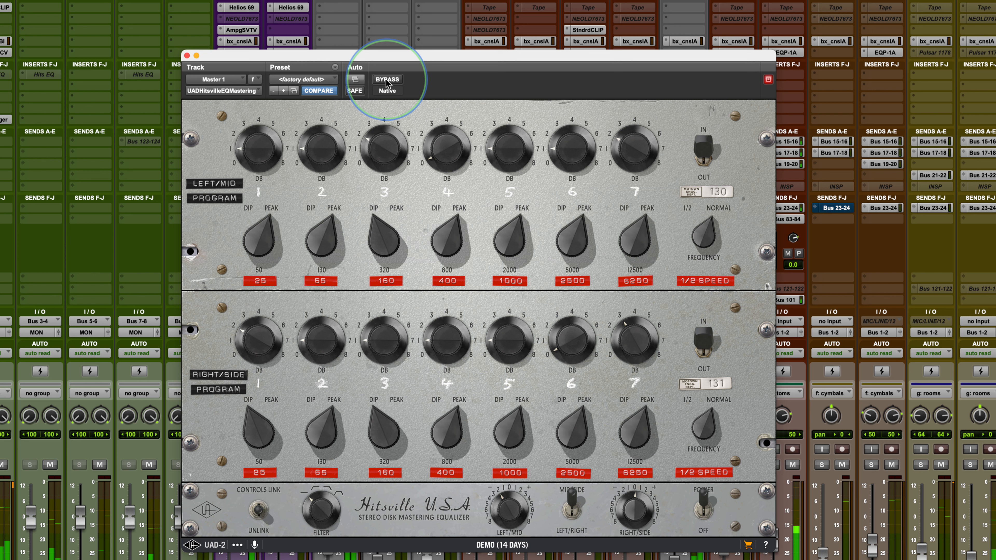
pyautogui.click(387, 81)
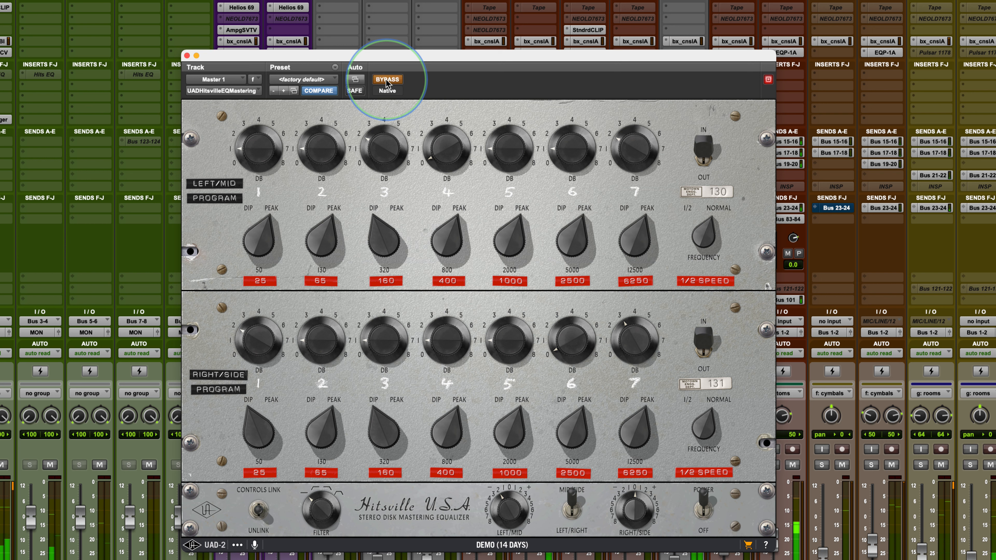
pyautogui.click(387, 81)
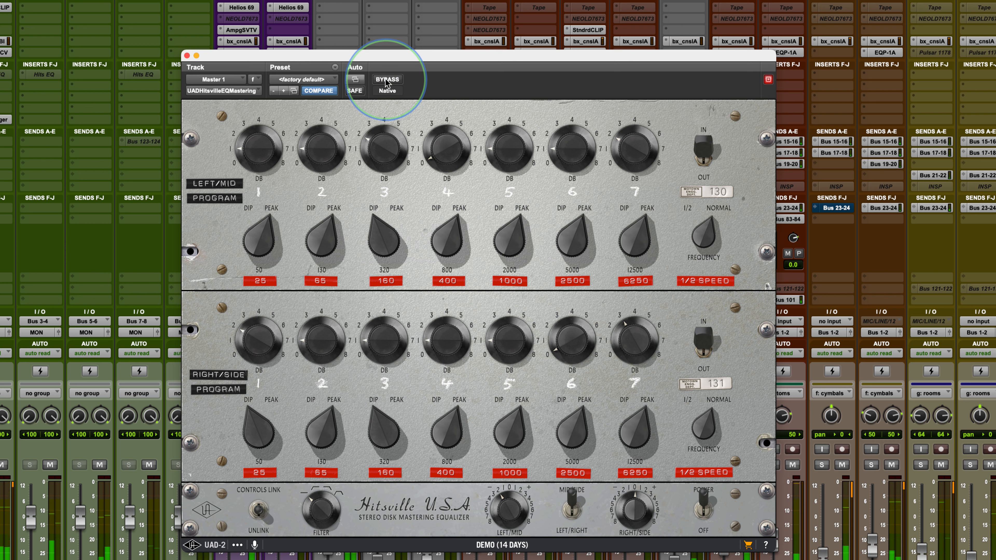
pyautogui.click(387, 81)
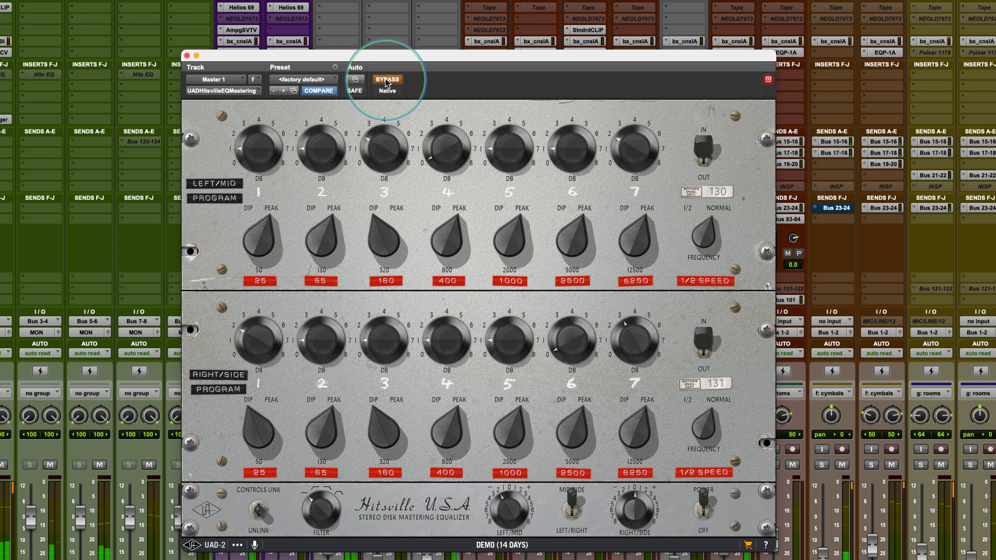
pyautogui.click(387, 81)
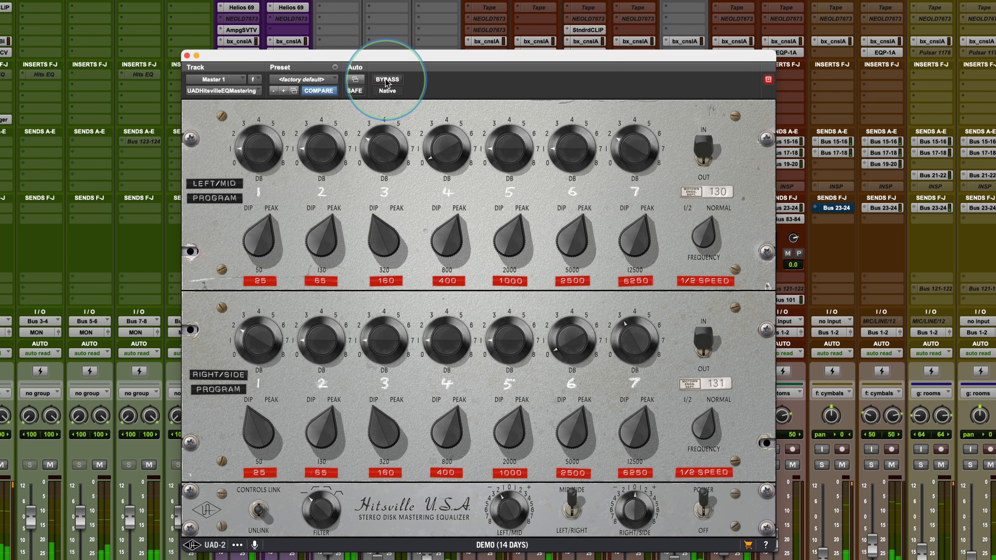